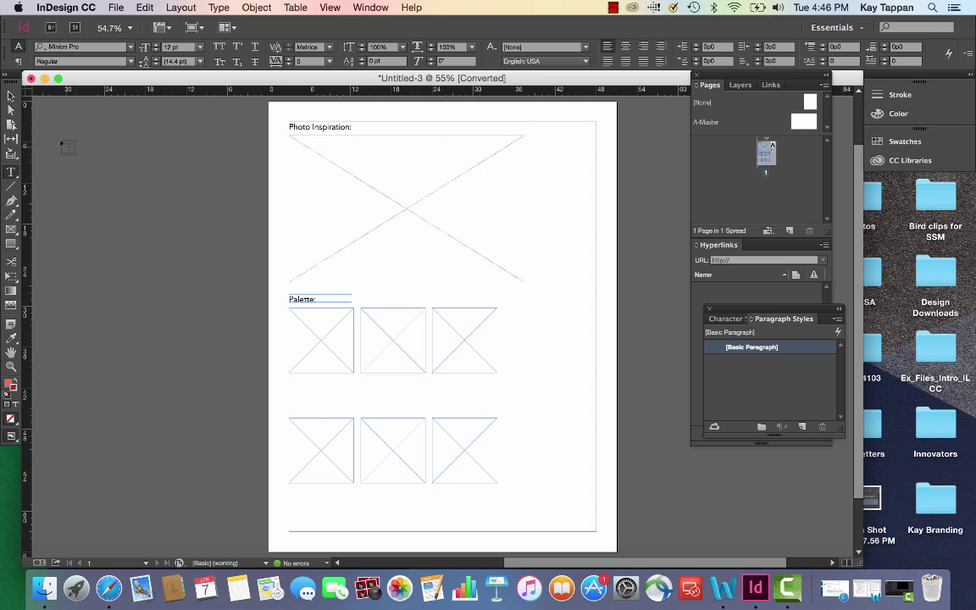
pyautogui.click(10, 96)
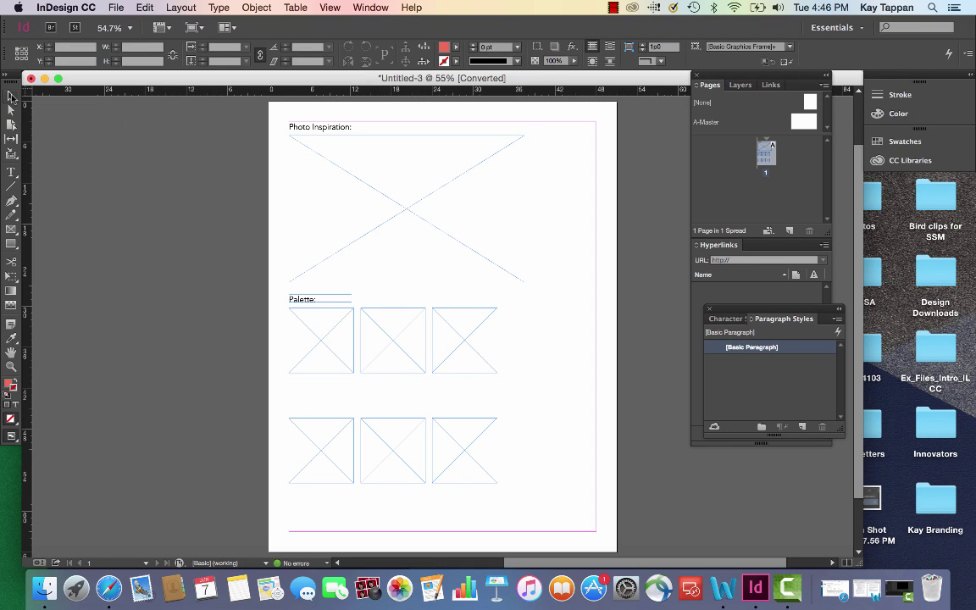
pyautogui.click(345, 215)
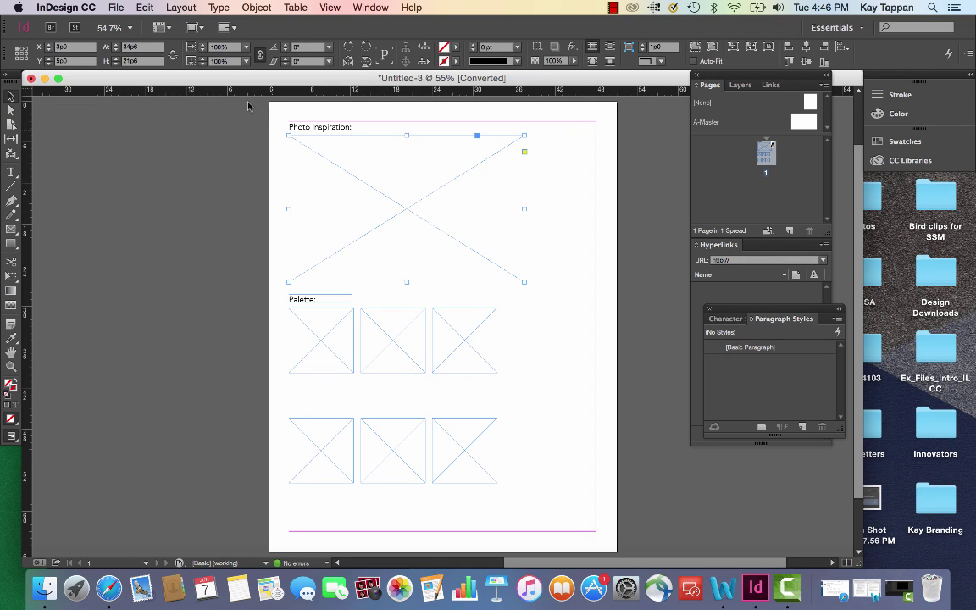
pyautogui.click(115, 7)
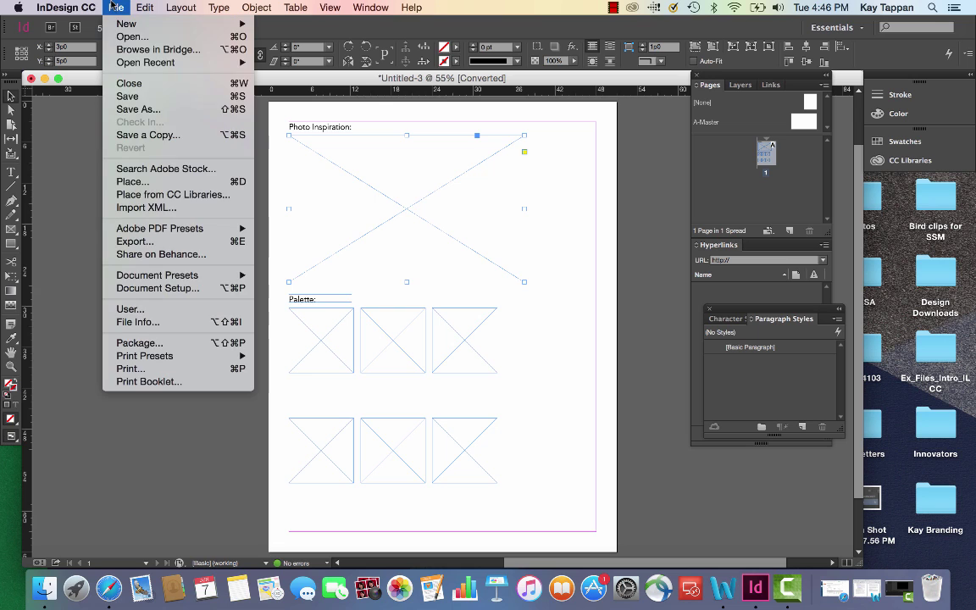
pyautogui.click(146, 179)
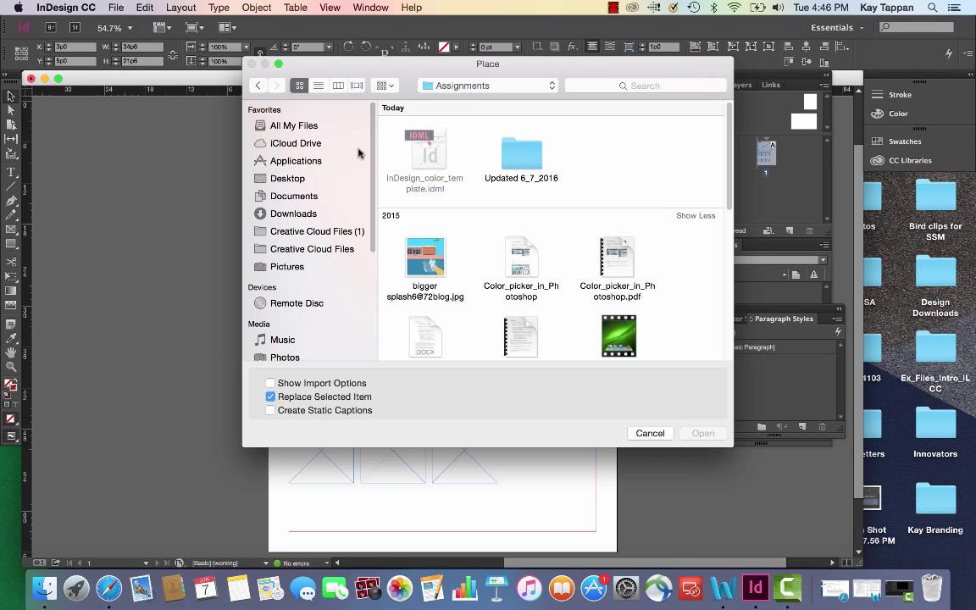
pyautogui.click(416, 253)
pyautogui.doubleClick(416, 252)
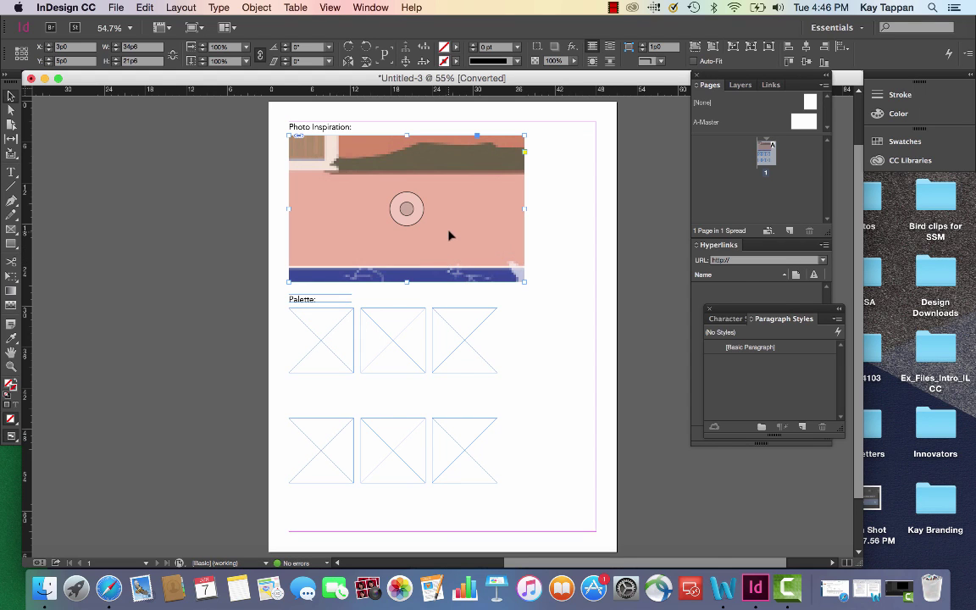
# Fit the painting proportionally inside its frame so the whole image shows
pyautogui.rightClick(457, 235)
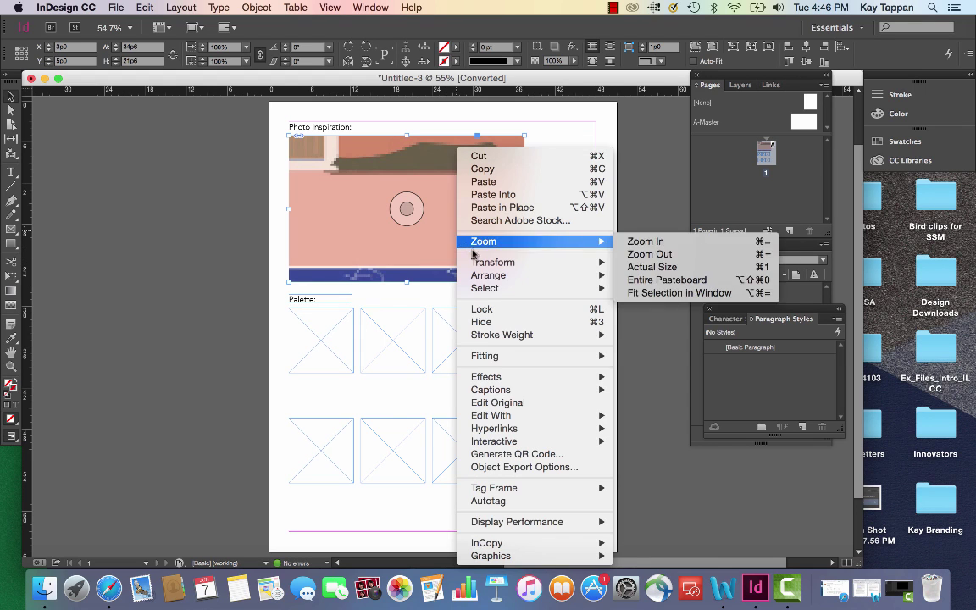
pyautogui.moveTo(509, 362)
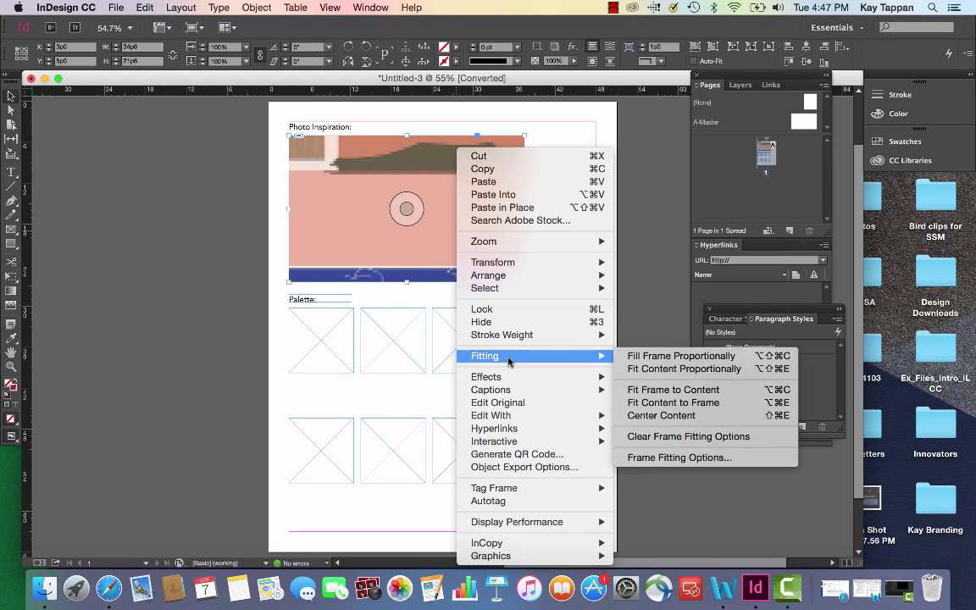
pyautogui.click(641, 371)
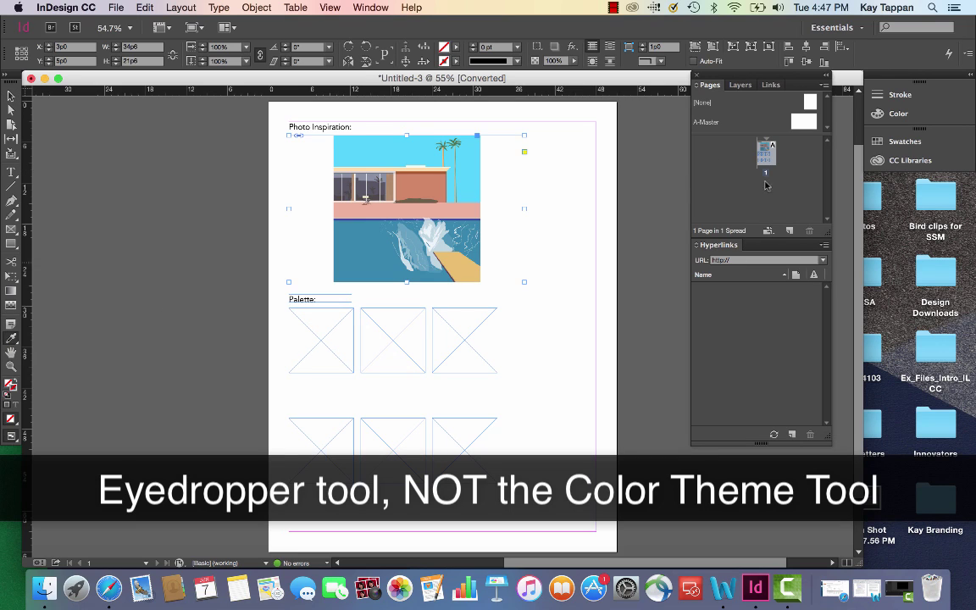
# Eyedrop the painting's sky blue, convert it to CMYK and add it as swatch C=55 M=0 Y=0 K=0
pyautogui.click(709, 309)
pyautogui.click(696, 79)
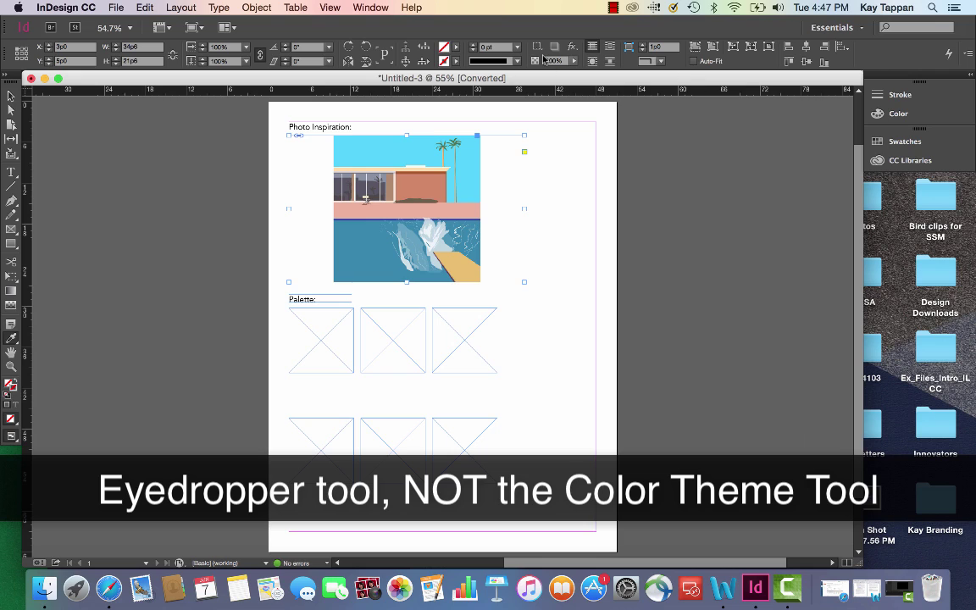
pyautogui.click(395, 144)
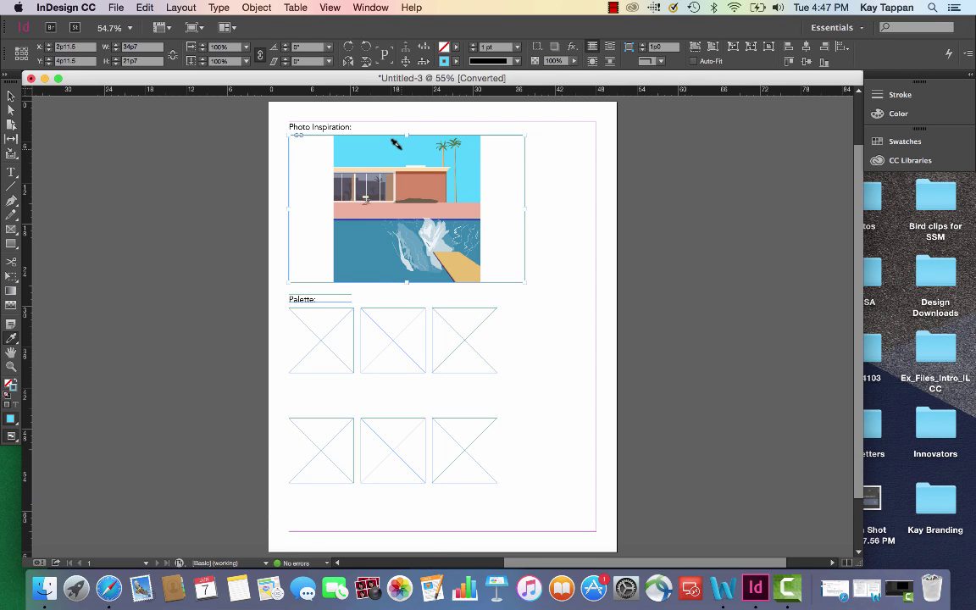
pyautogui.click(899, 114)
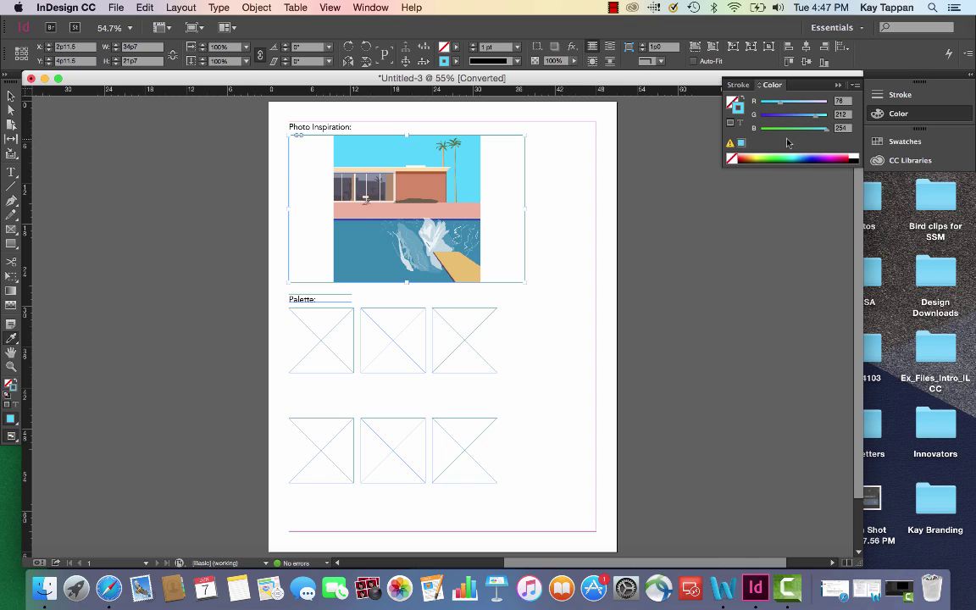
pyautogui.click(855, 86)
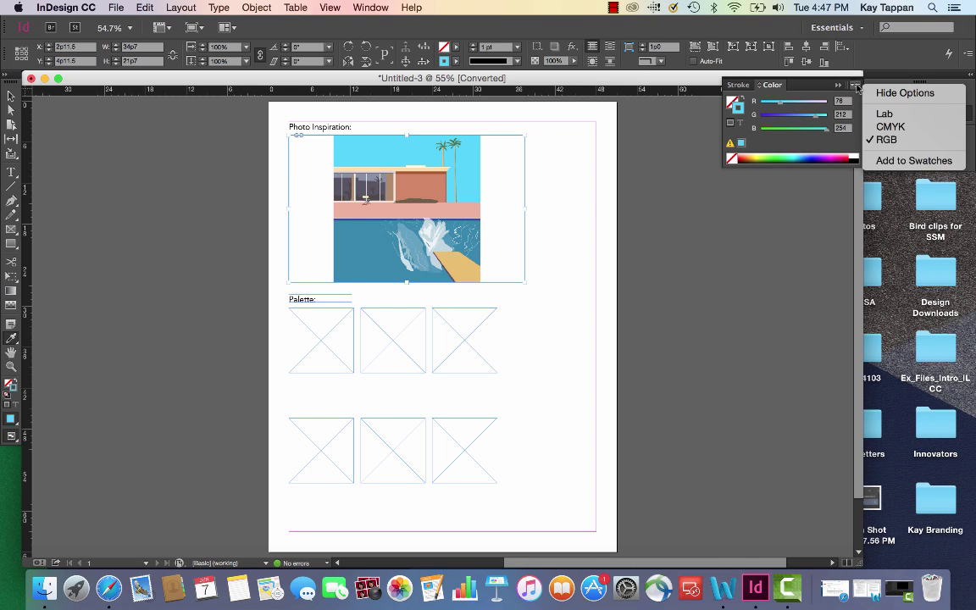
pyautogui.click(883, 127)
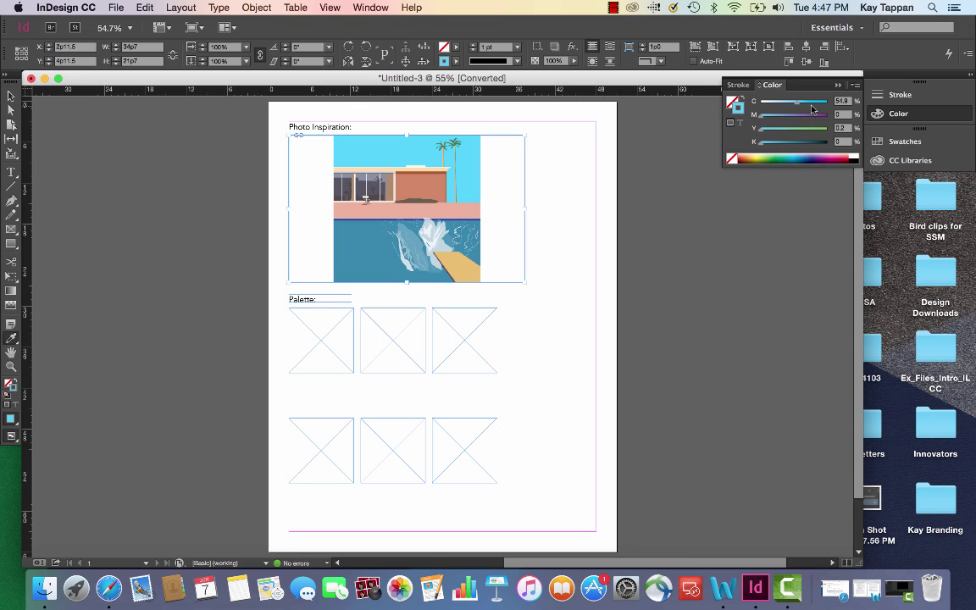
pyautogui.click(855, 85)
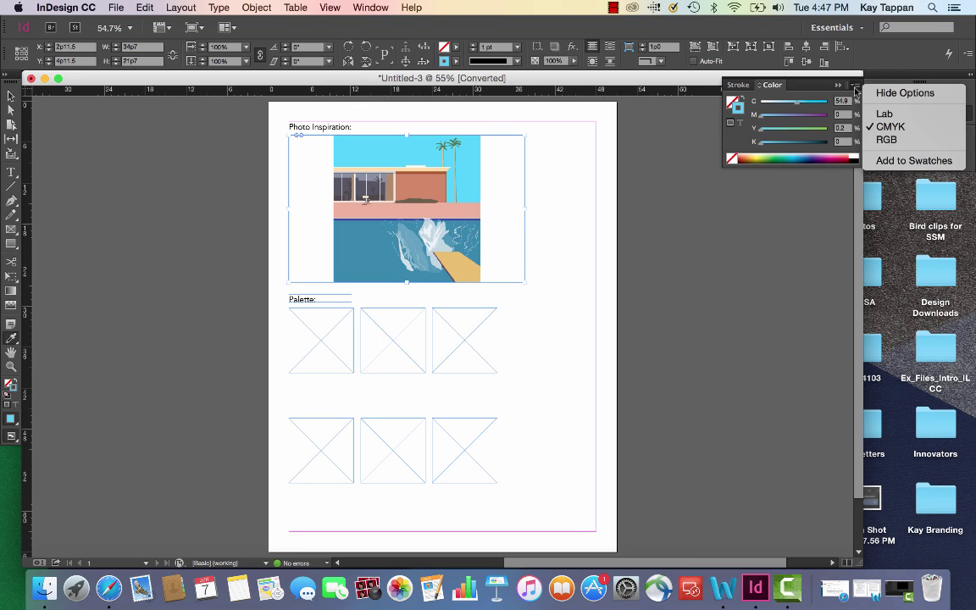
pyautogui.click(895, 161)
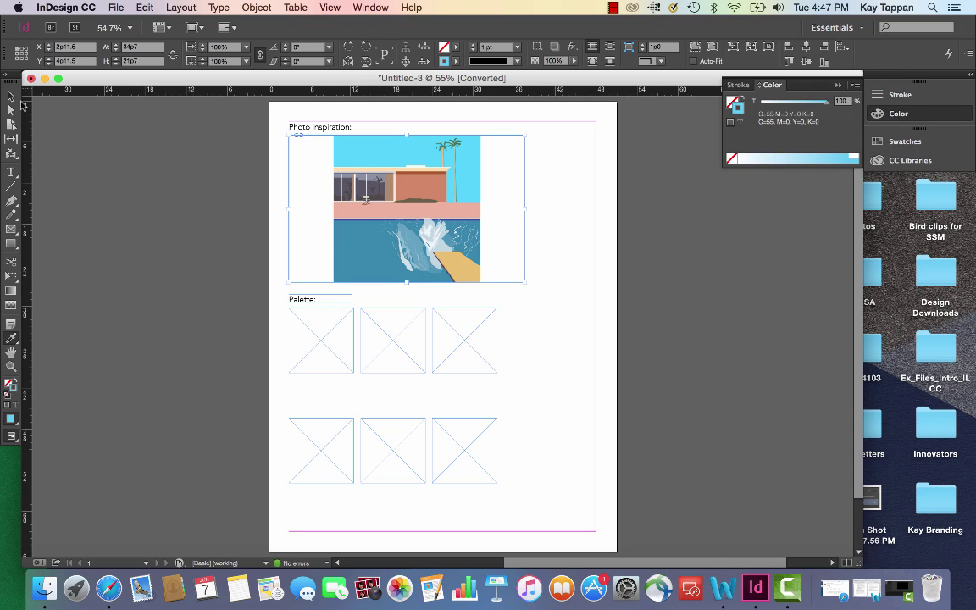
# Select the first Palette square and apply the C=55 M=0 Y=0 K=0 swatch as its fill
pyautogui.click(11, 95)
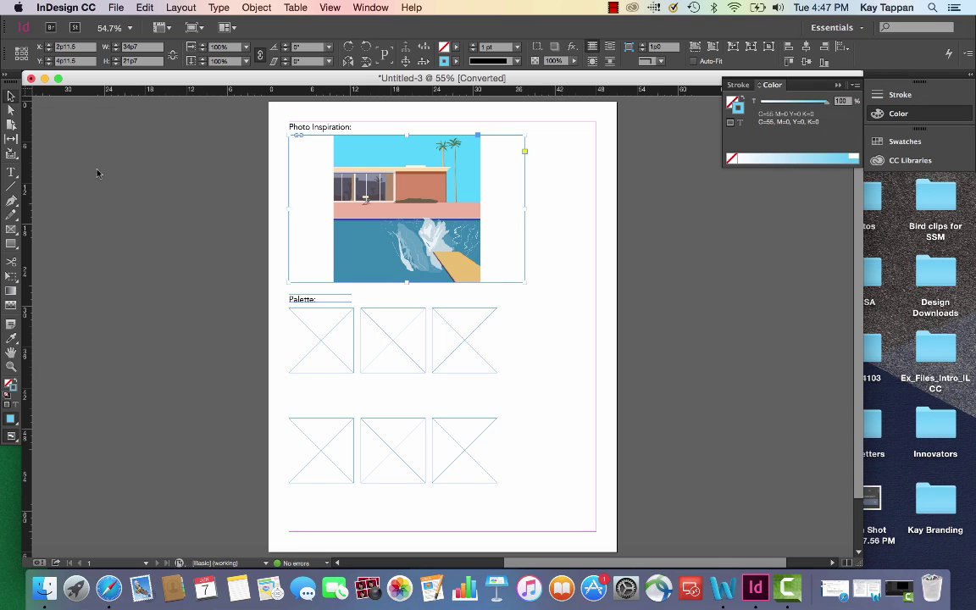
pyautogui.click(340, 349)
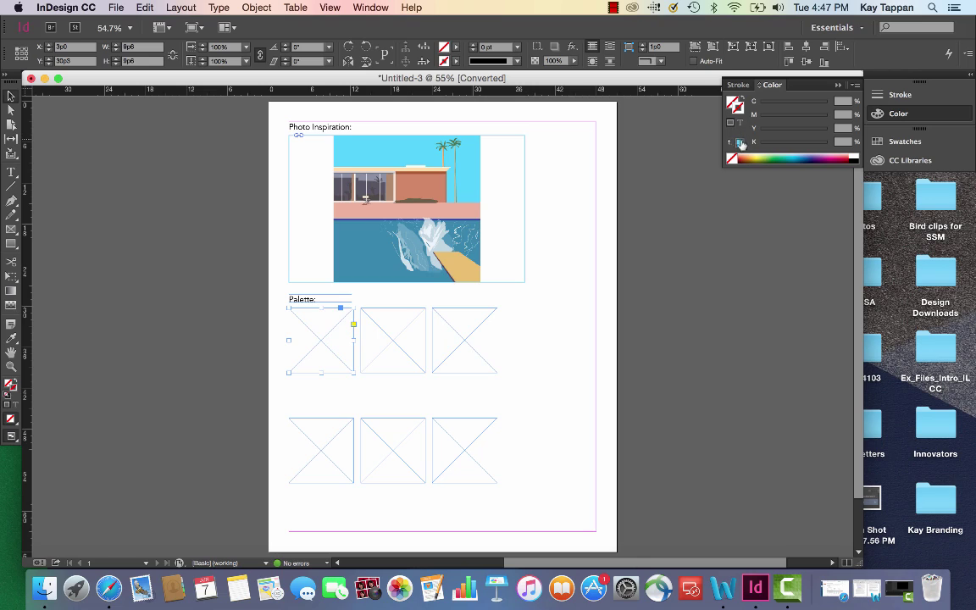
pyautogui.click(903, 143)
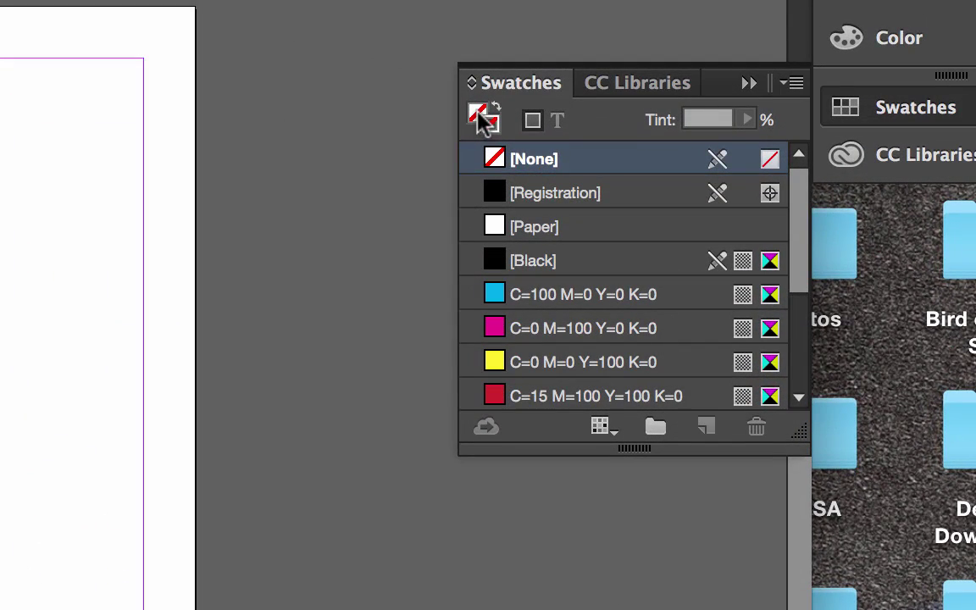
pyautogui.click(490, 123)
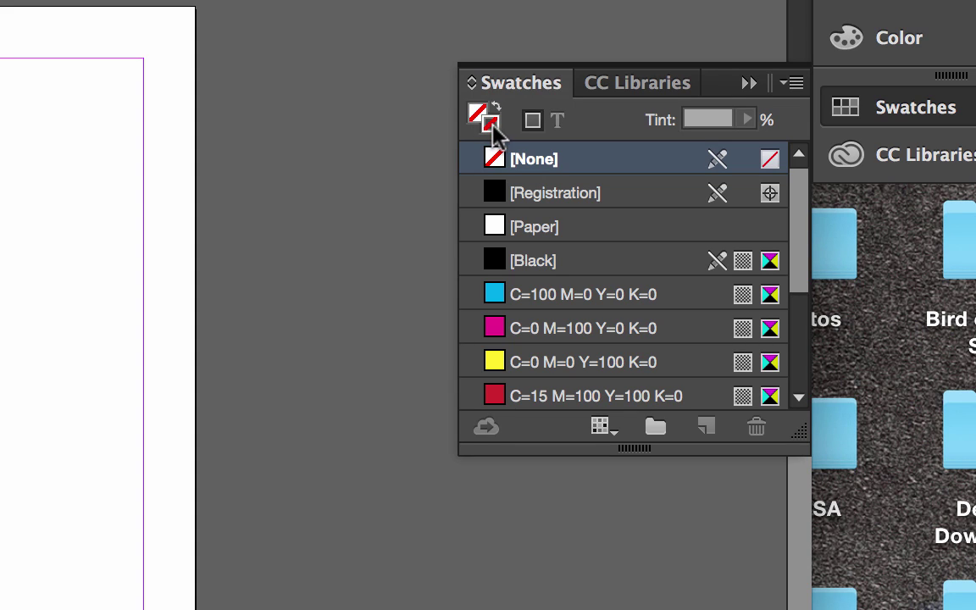
pyautogui.click(480, 123)
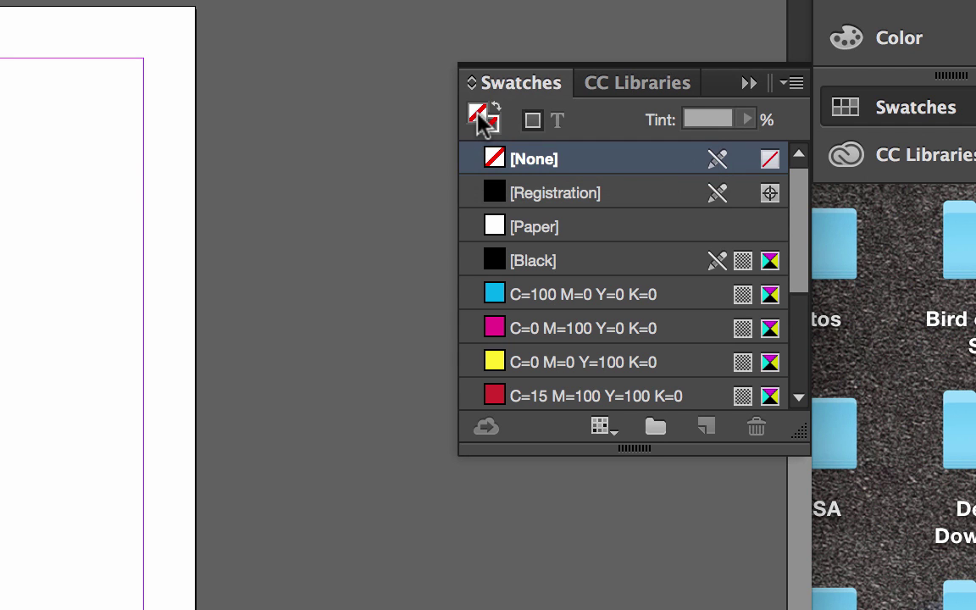
pyautogui.click(490, 125)
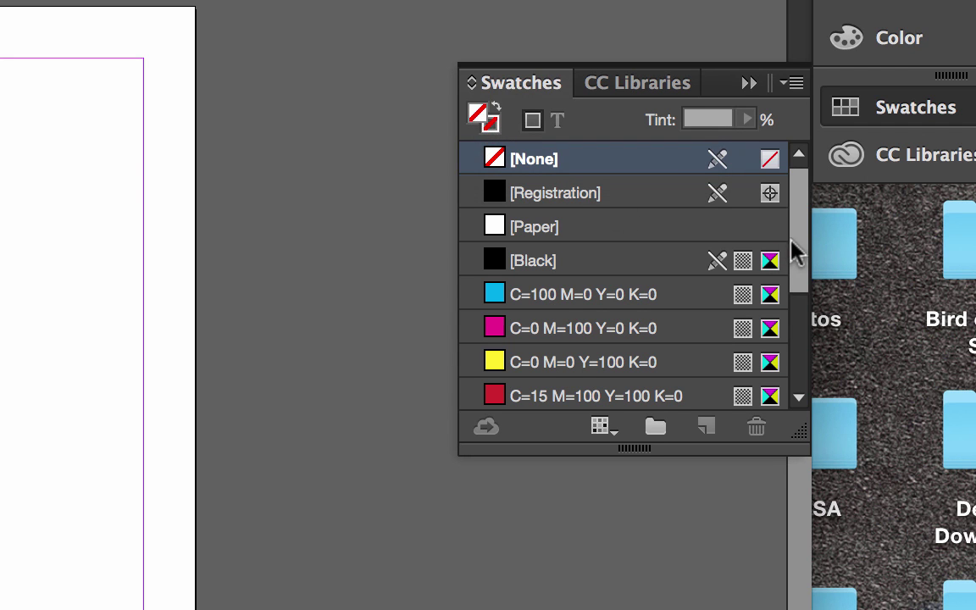
pyautogui.scroll(-3, 801, 246)
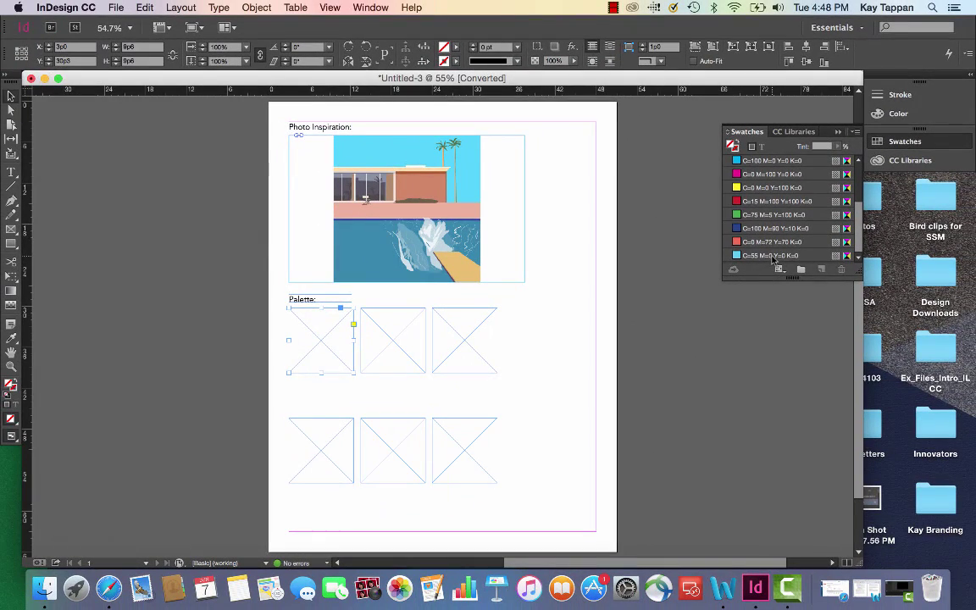
pyautogui.click(749, 275)
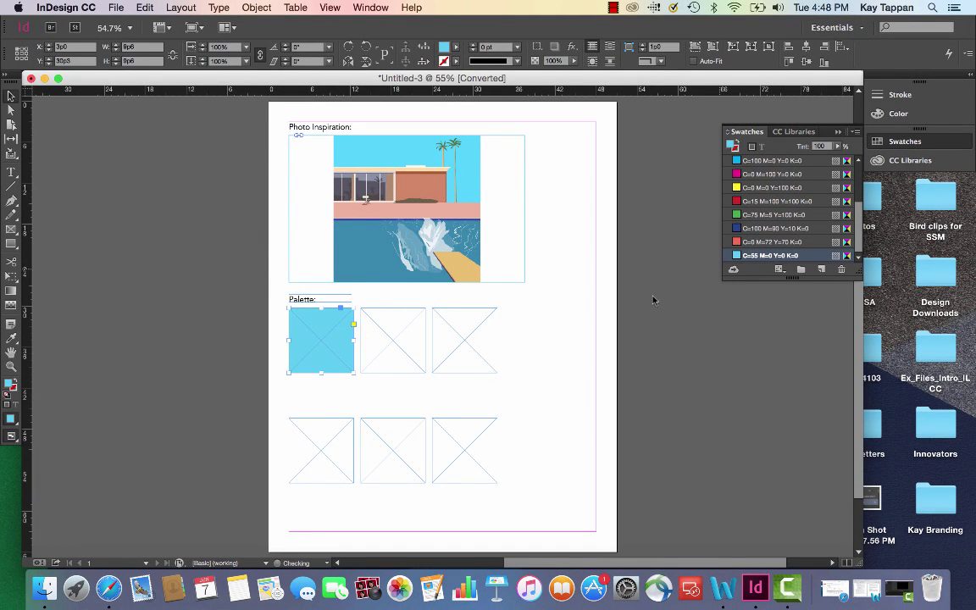
# Eyedrop the diving board's tan into the second square and save it as CMYK swatch C=7 M=25 Y=68 K=0
pyautogui.click(408, 339)
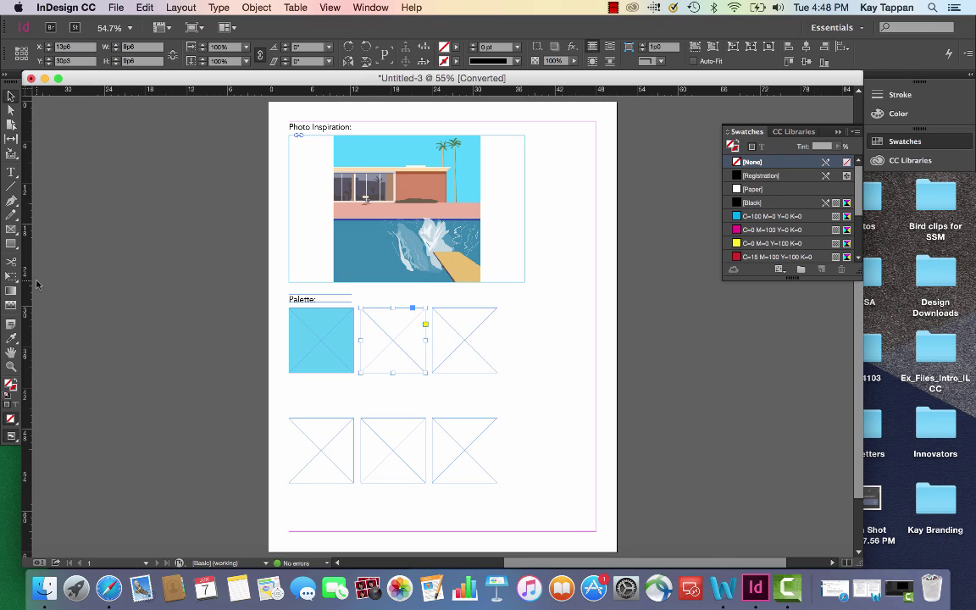
pyautogui.click(11, 338)
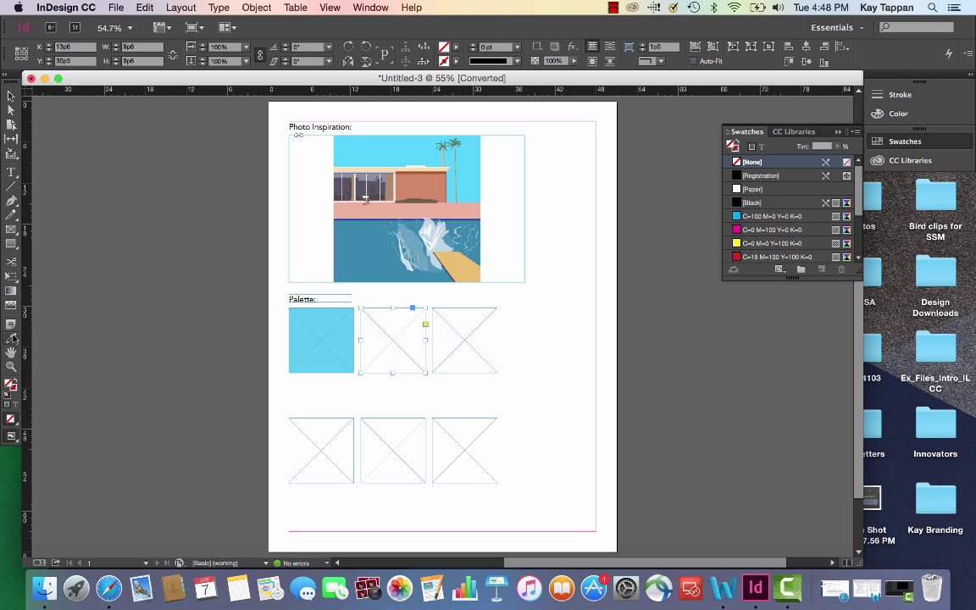
pyautogui.click(470, 266)
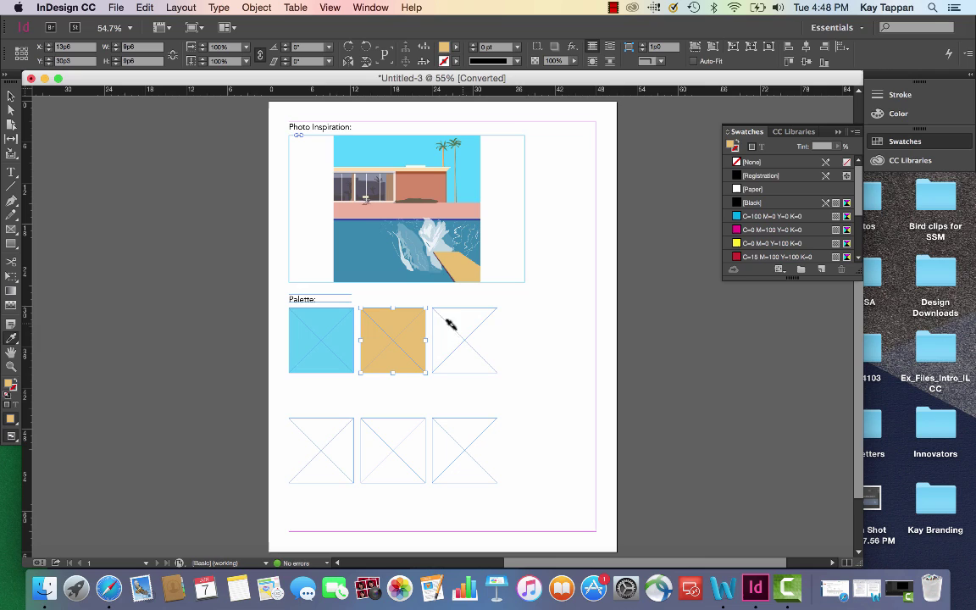
pyautogui.click(894, 117)
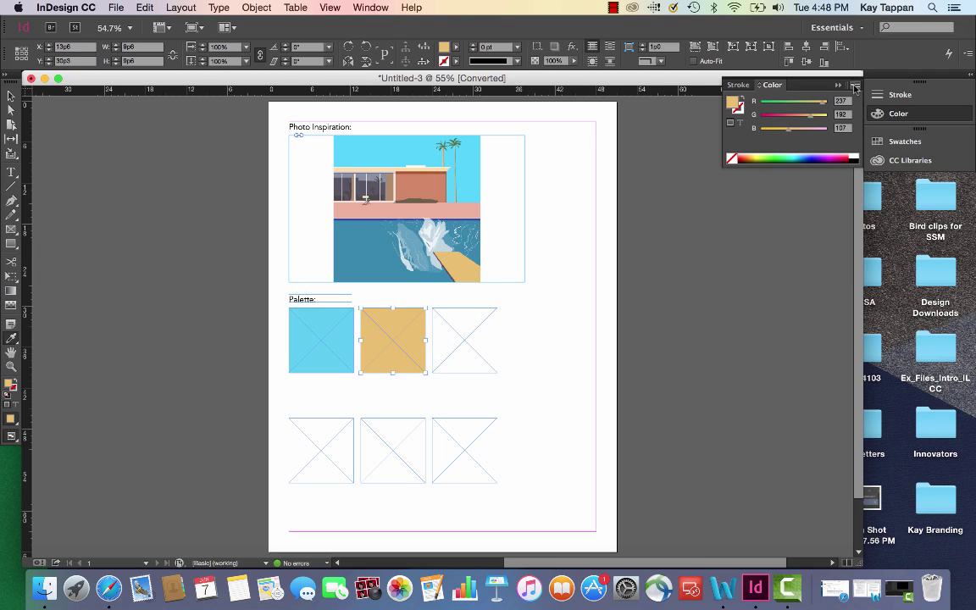
pyautogui.click(855, 88)
pyautogui.click(888, 127)
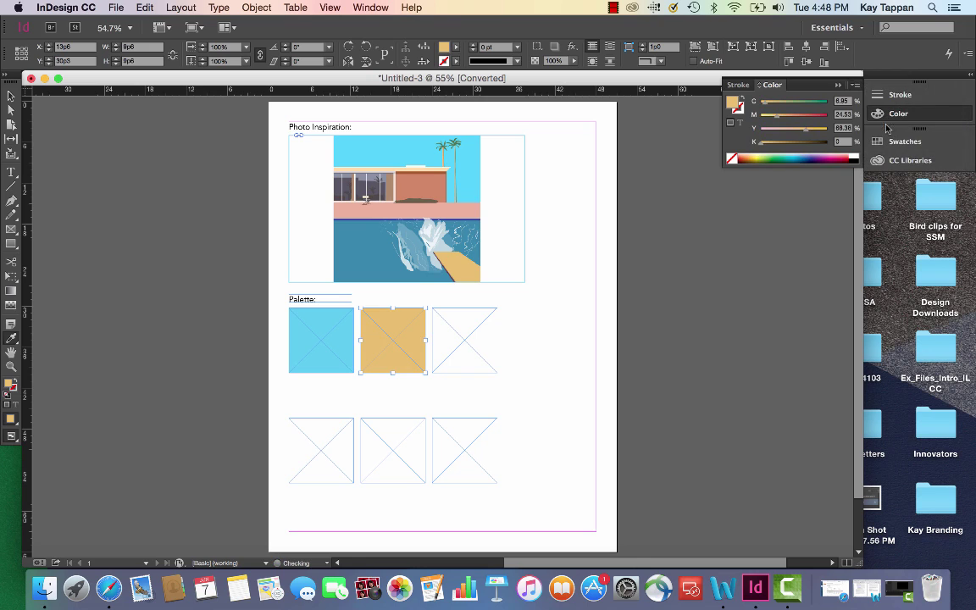
pyautogui.click(855, 84)
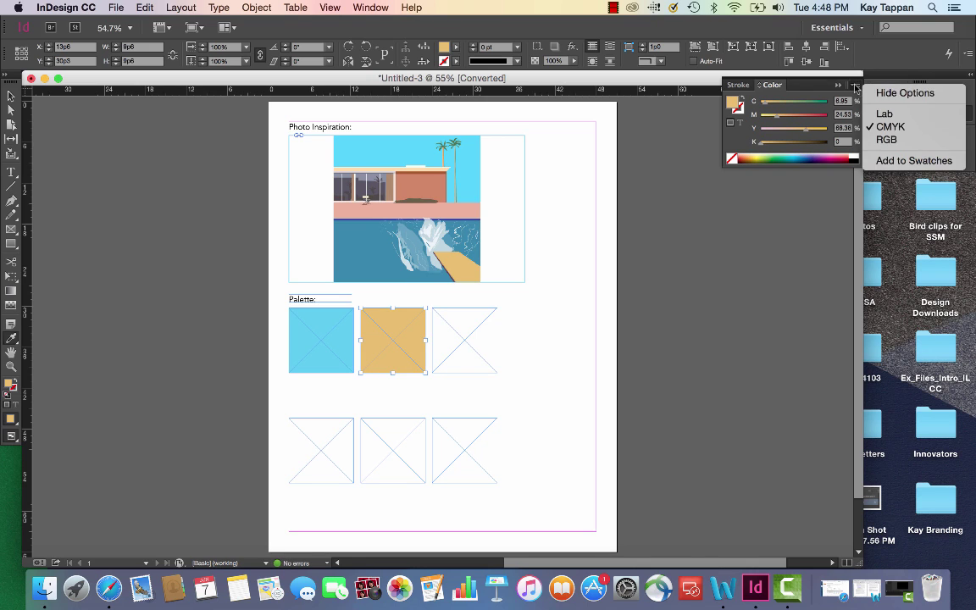
pyautogui.click(894, 161)
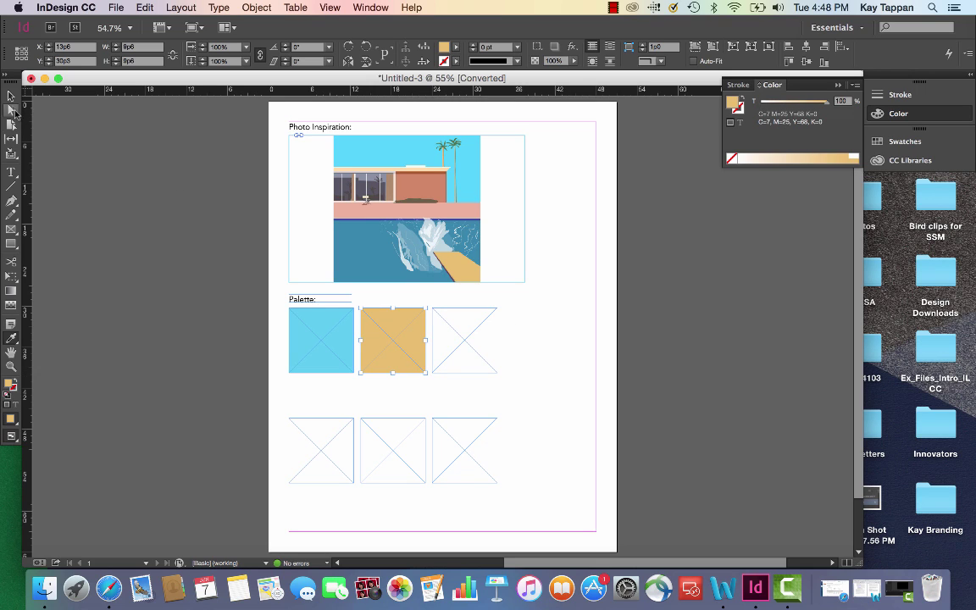
# Eyedrop the pool blue into the third top square and save it as CMYK swatch C=78 M=37 Y=18 K=0
pyautogui.click(479, 354)
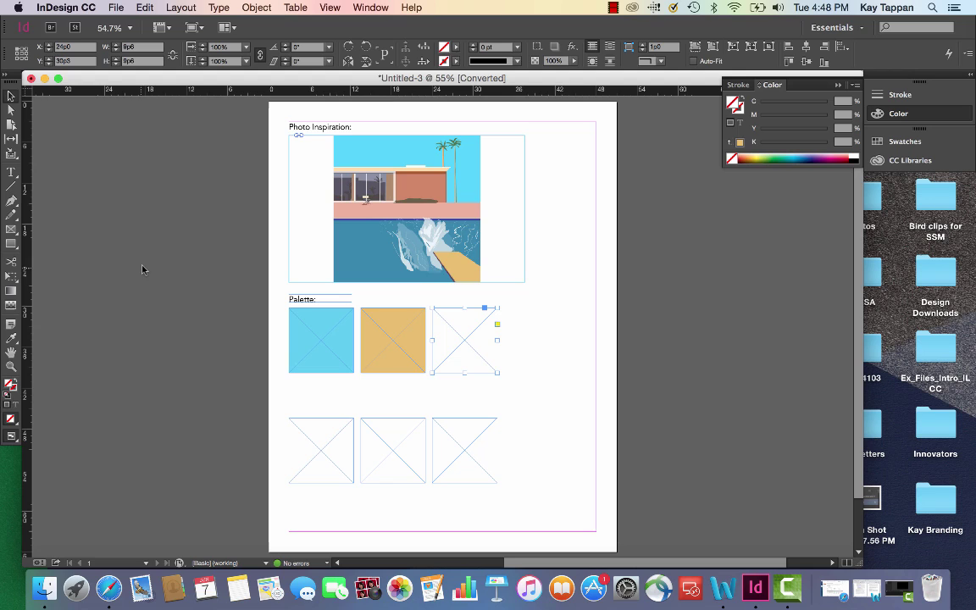
pyautogui.click(11, 338)
pyautogui.click(362, 265)
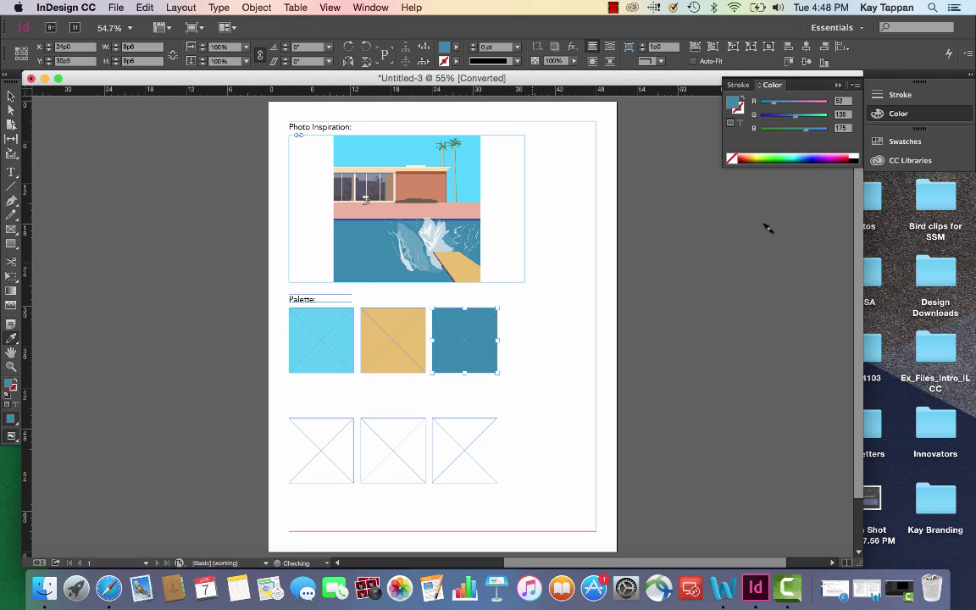
pyautogui.click(853, 88)
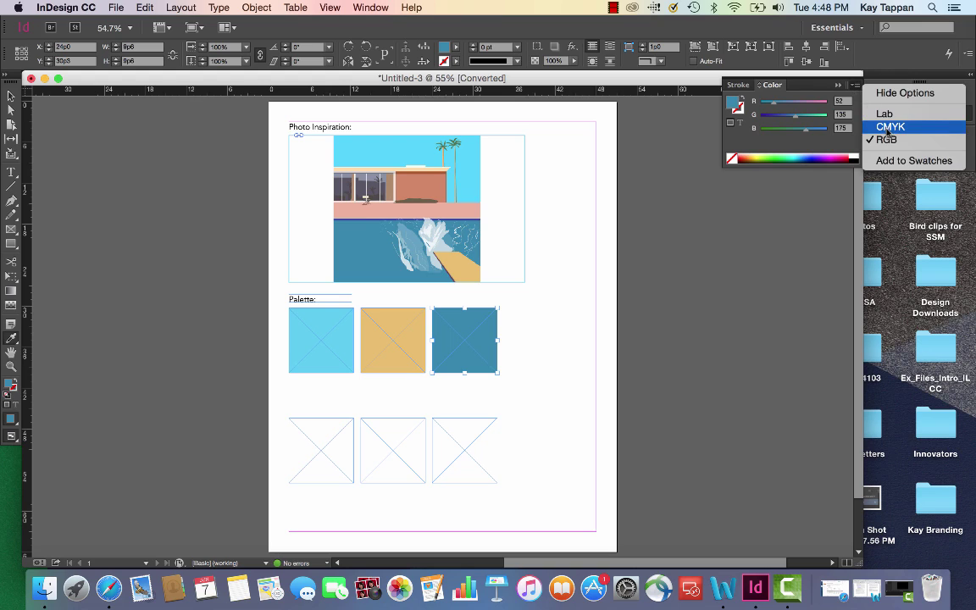
pyautogui.click(829, 130)
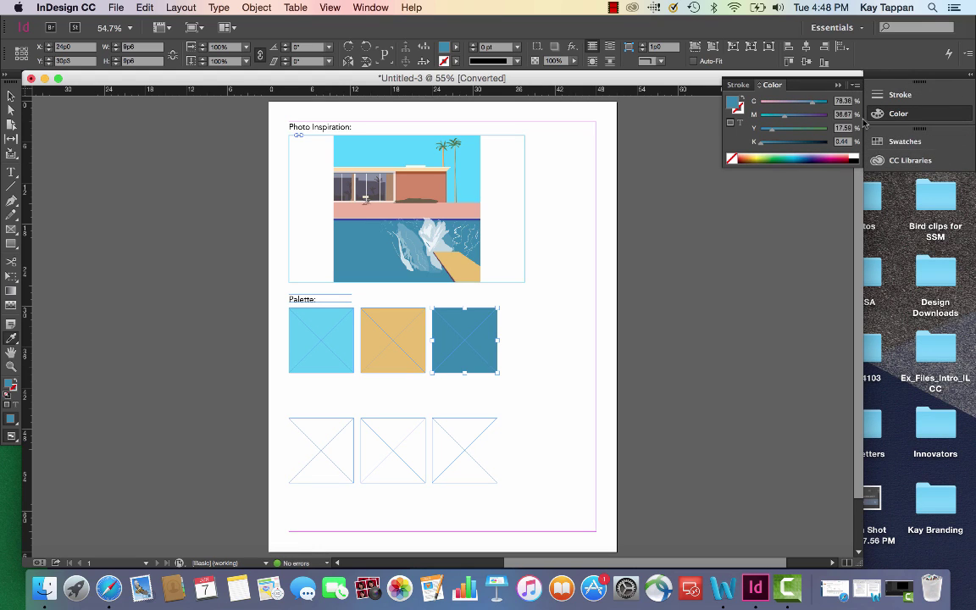
pyautogui.click(855, 87)
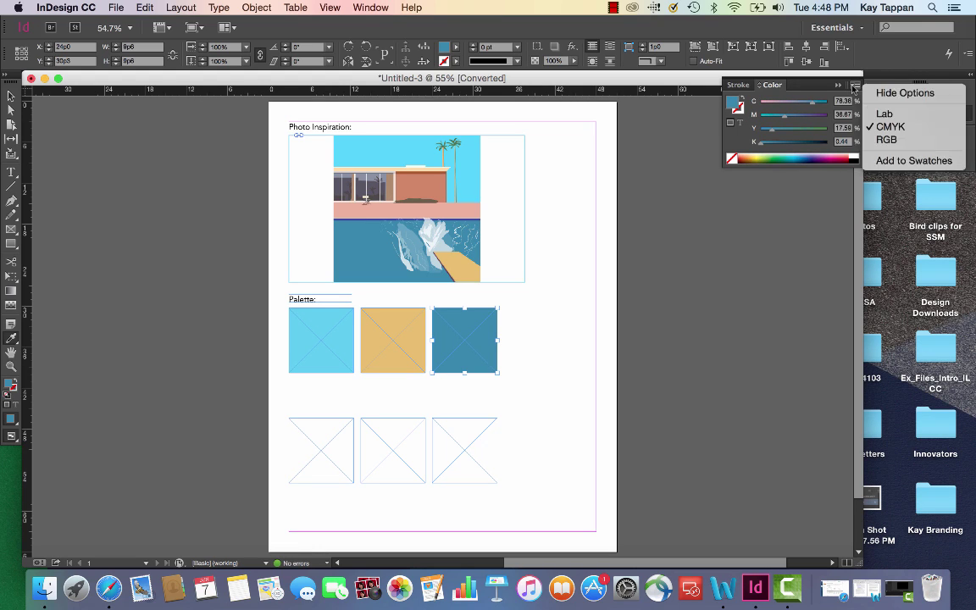
pyautogui.click(892, 161)
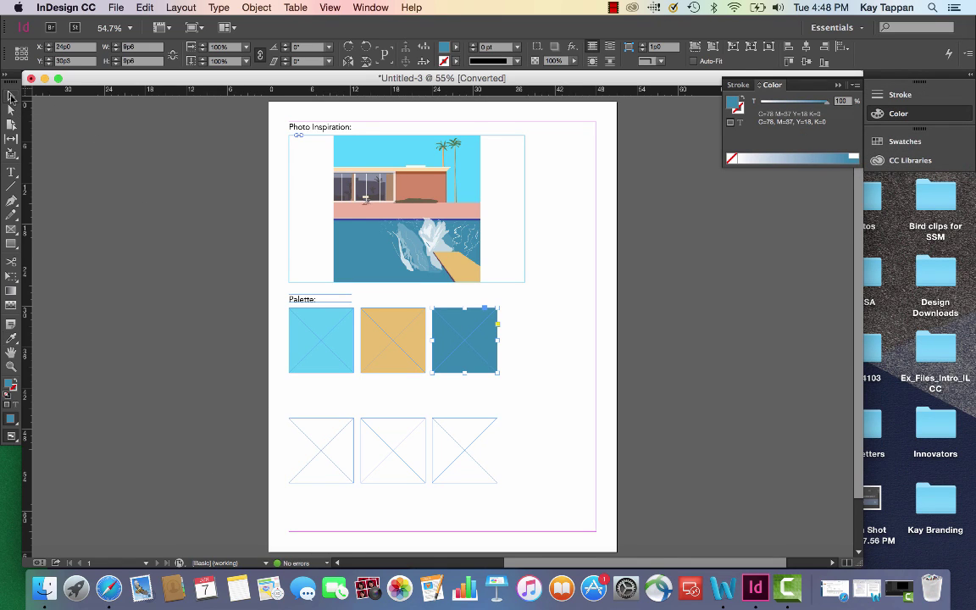
# Eyedrop the wall terracotta into the first bottom square and save it as CMYK swatch C=15 M=54 Y=62 K=1
pyautogui.click(326, 453)
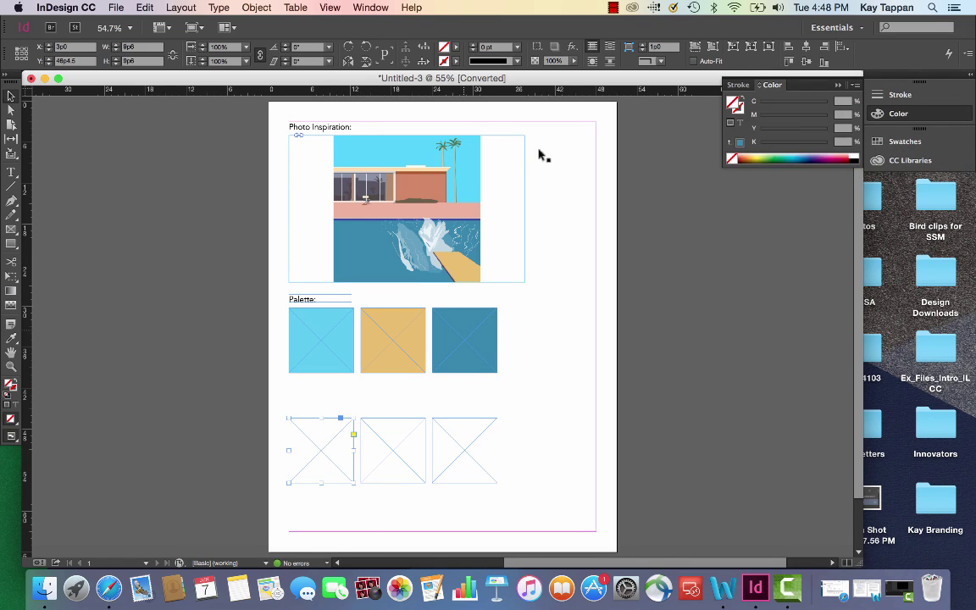
pyautogui.click(11, 338)
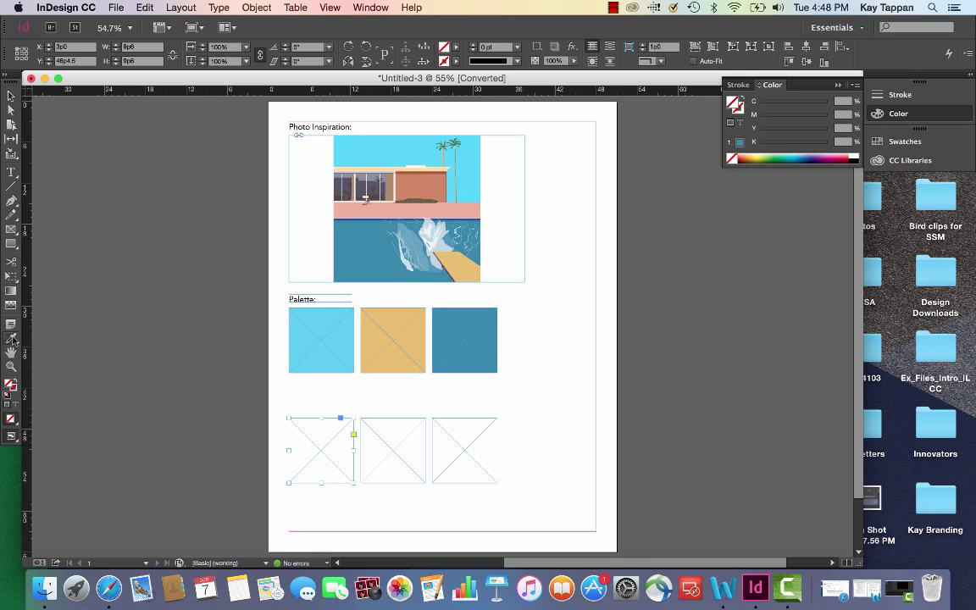
pyautogui.click(403, 183)
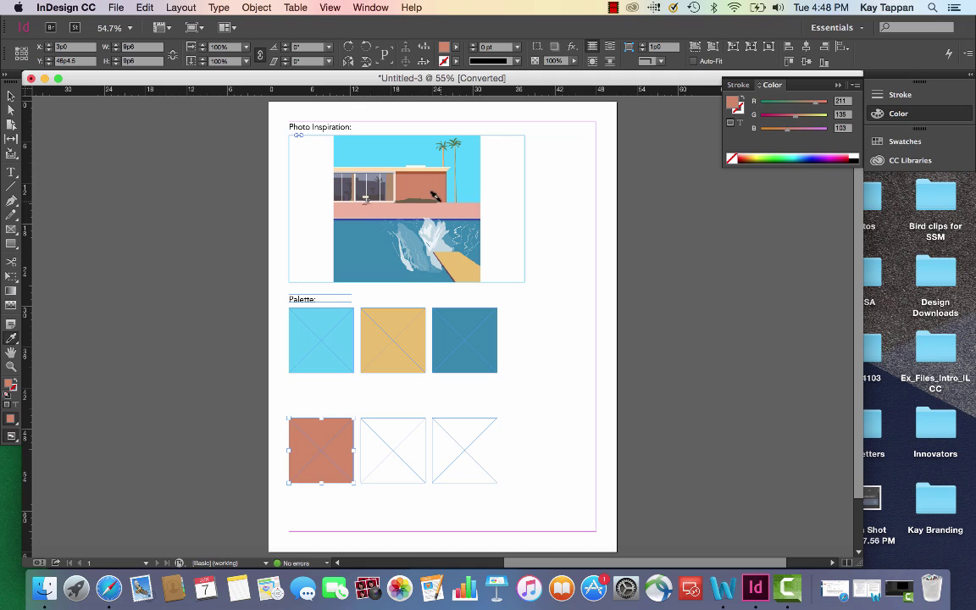
pyautogui.click(856, 84)
pyautogui.click(905, 127)
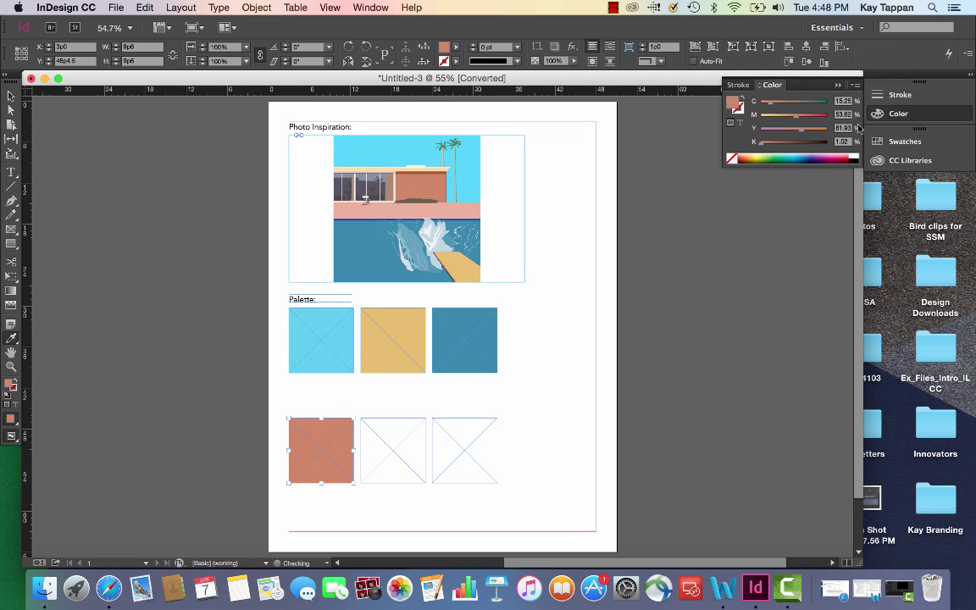
pyautogui.click(856, 85)
pyautogui.click(892, 161)
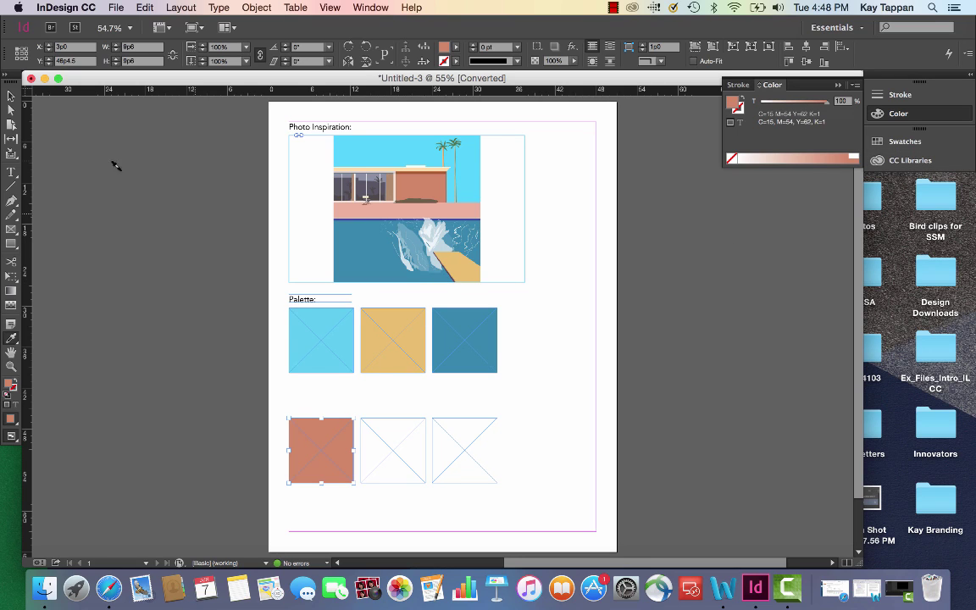
# Eyedrop the salmon pink into the second bottom square and save it as CMYK swatch C=4 M=35 Y=34 K=0
pyautogui.click(403, 453)
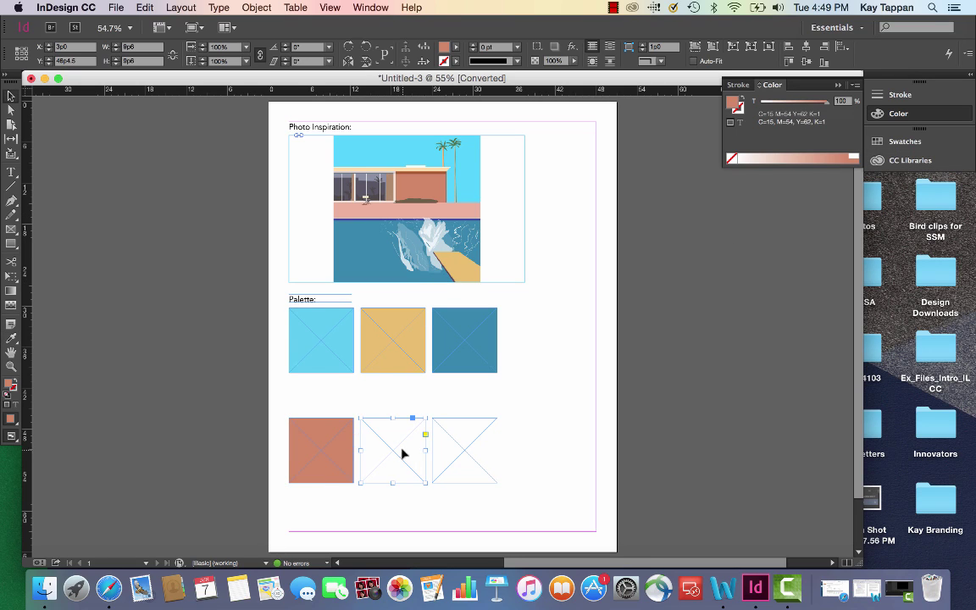
pyautogui.click(11, 337)
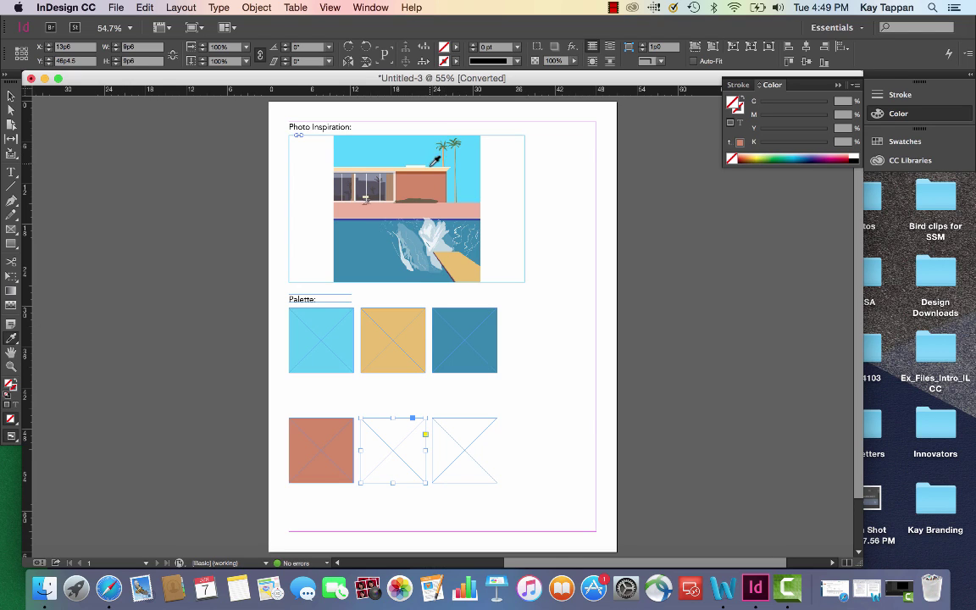
pyautogui.click(380, 205)
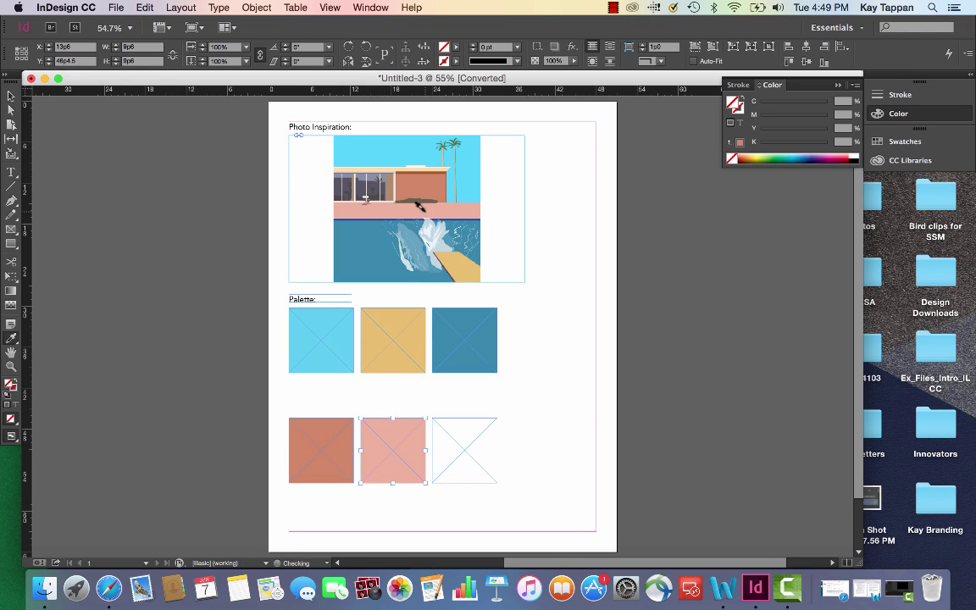
pyautogui.click(856, 84)
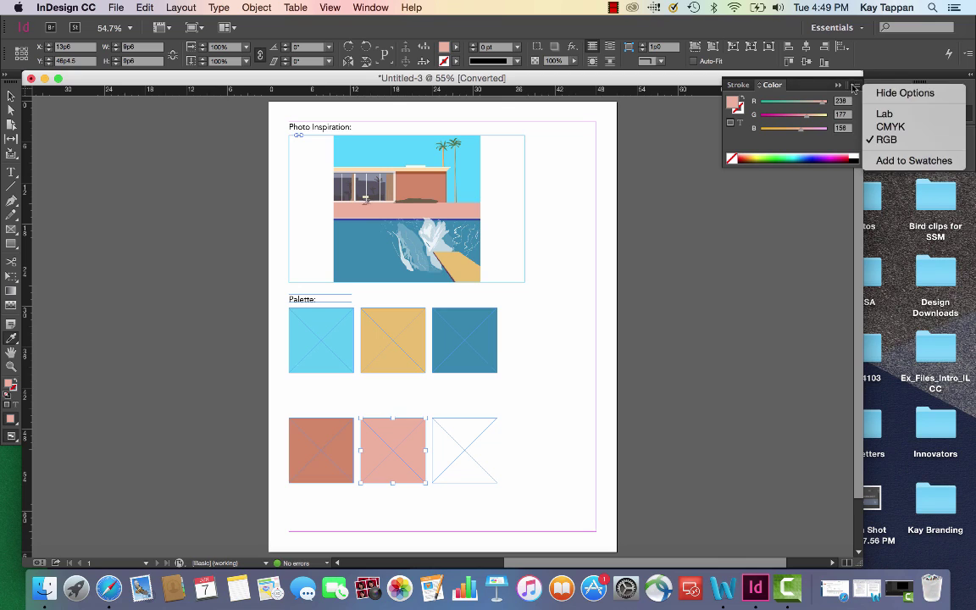
pyautogui.click(890, 126)
pyautogui.click(855, 85)
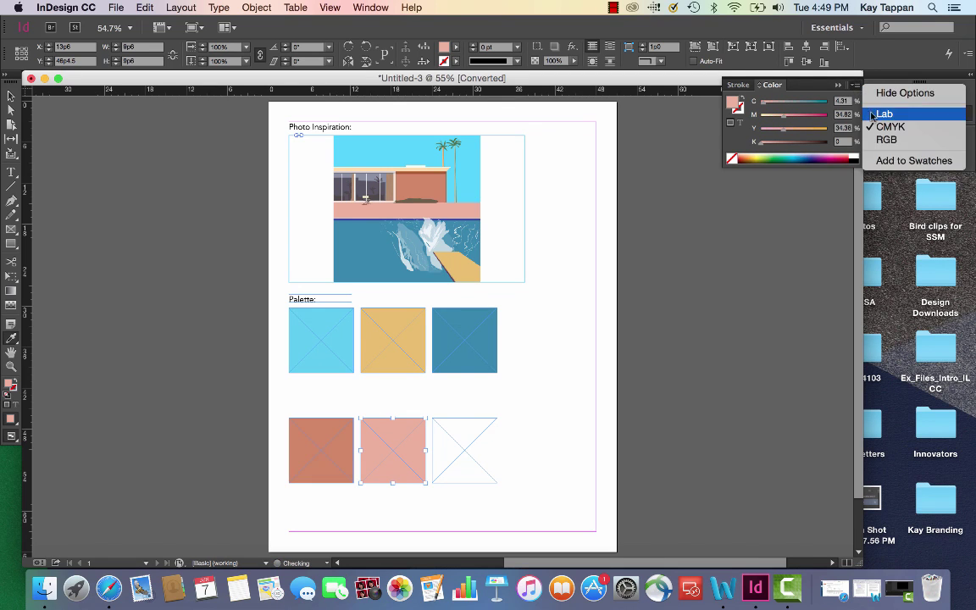
pyautogui.click(884, 160)
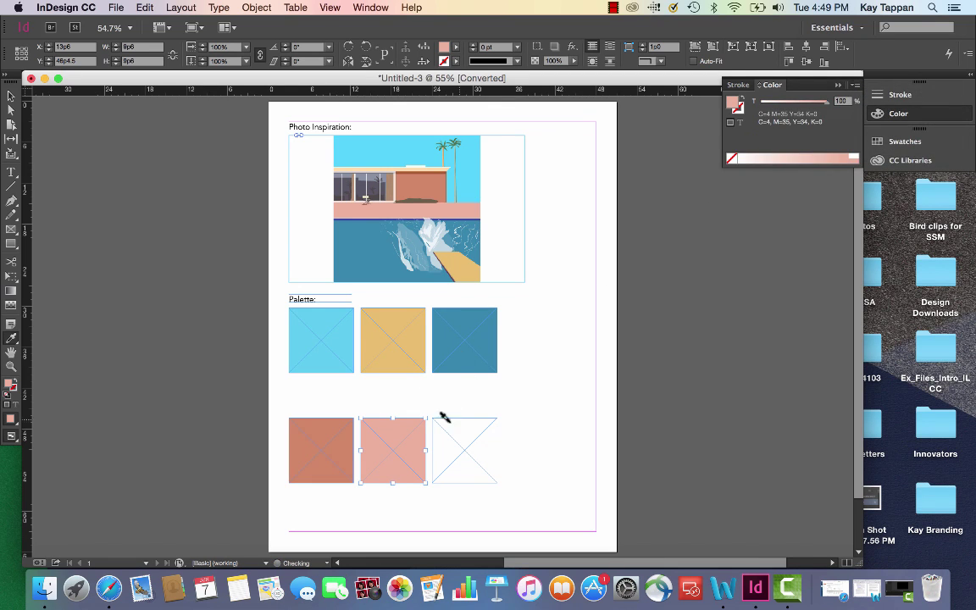
# Eyedrop the dark grey into the third bottom square and save it as CMYK swatch C=66 M=60 Y=47 K=25
pyautogui.click(470, 457)
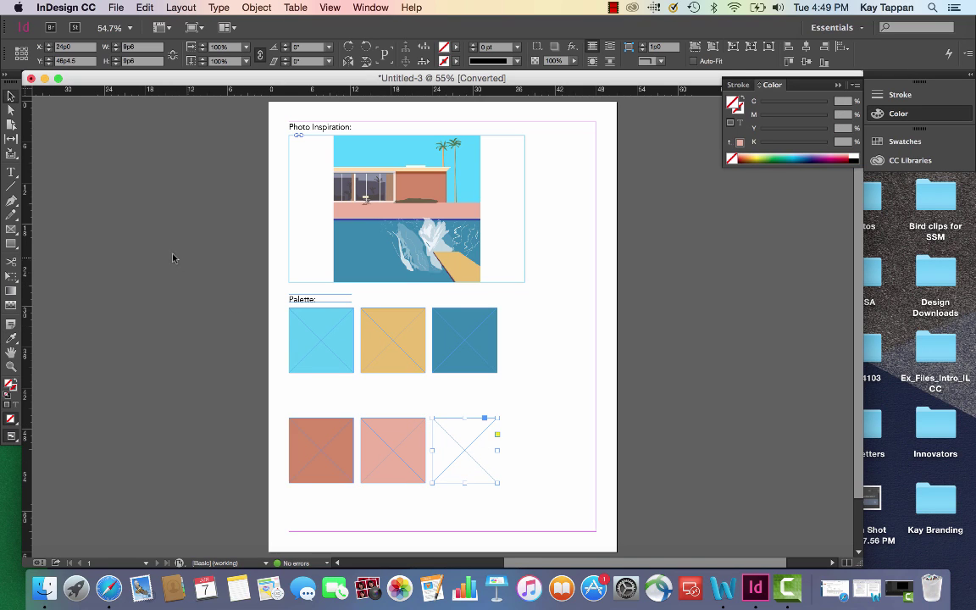
pyautogui.press('i')
pyautogui.click(350, 184)
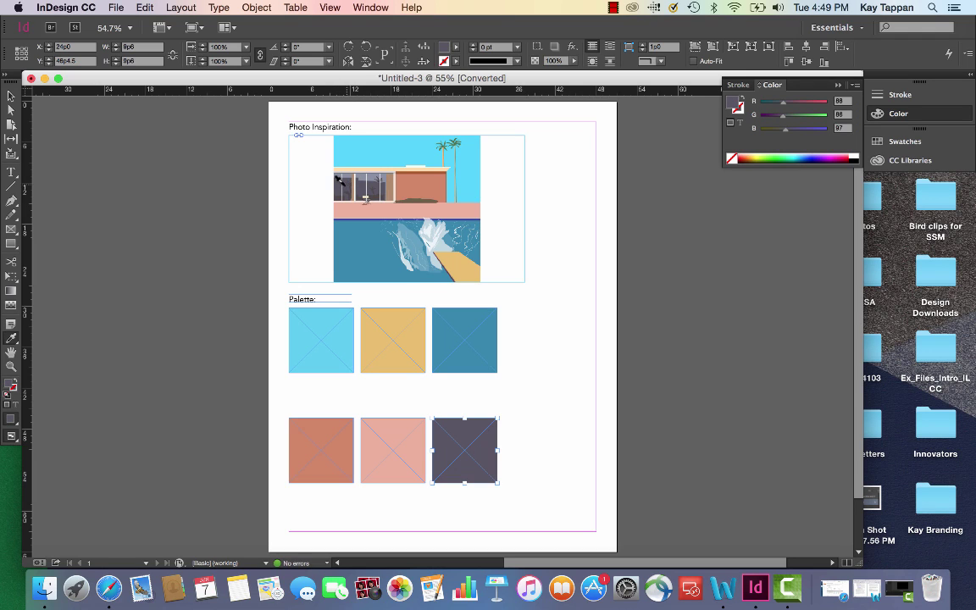
pyautogui.click(855, 85)
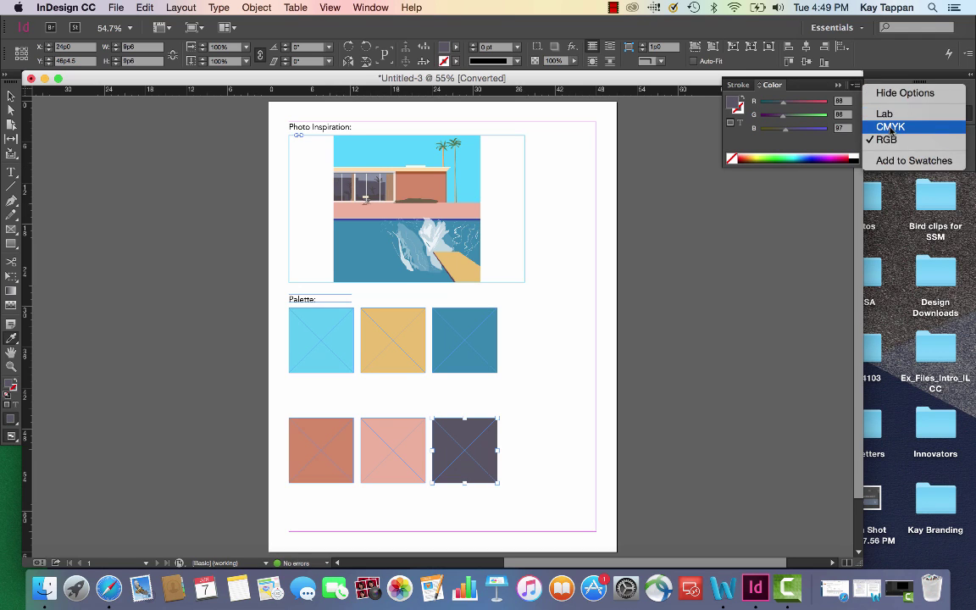
pyautogui.click(886, 125)
pyautogui.click(855, 85)
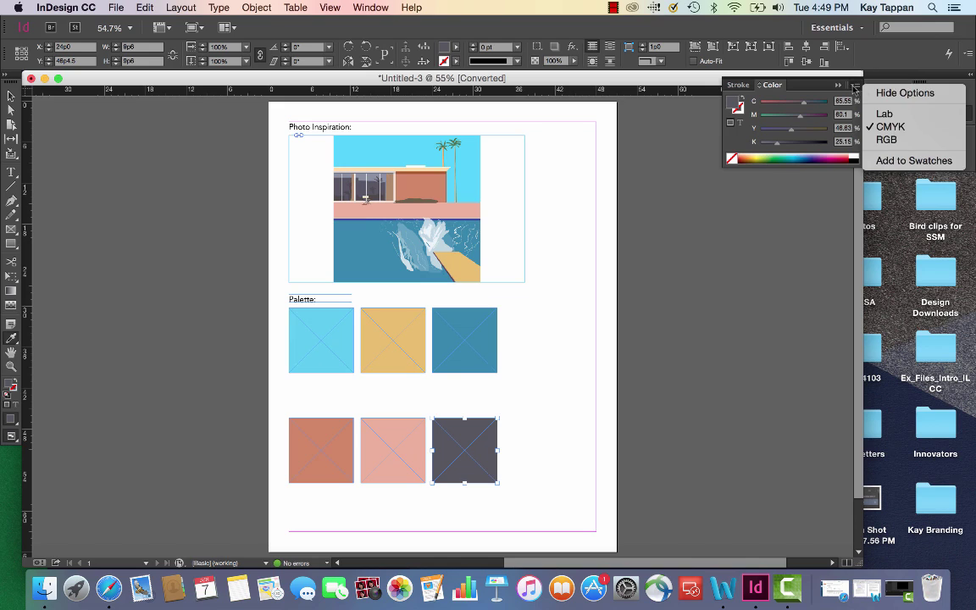
pyautogui.click(889, 159)
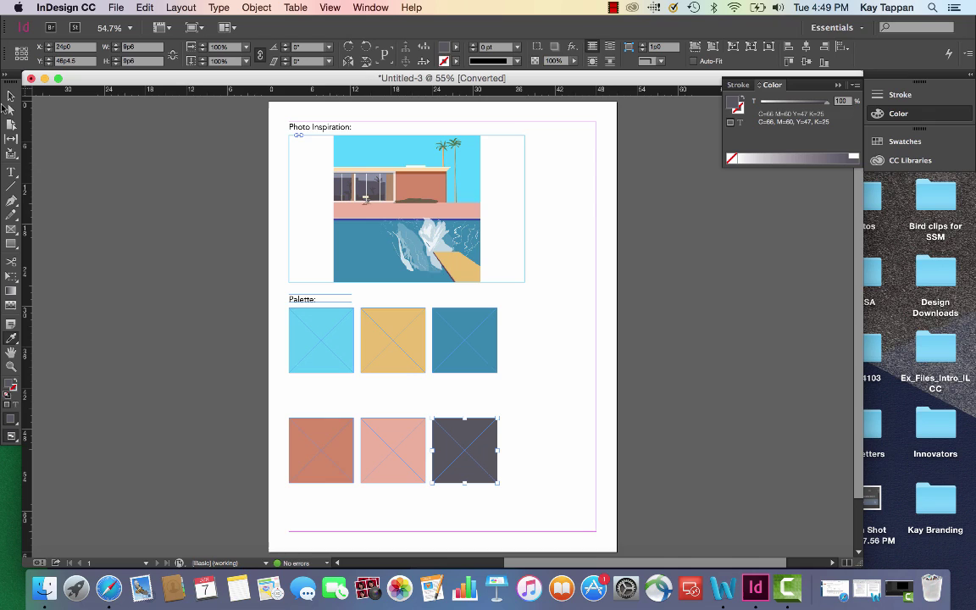
pyautogui.click(10, 94)
# Select the six palette swatches from C=55 M=0 Y=0 K=0 through C=66 M=60 Y=47 K=25
pyautogui.click(902, 141)
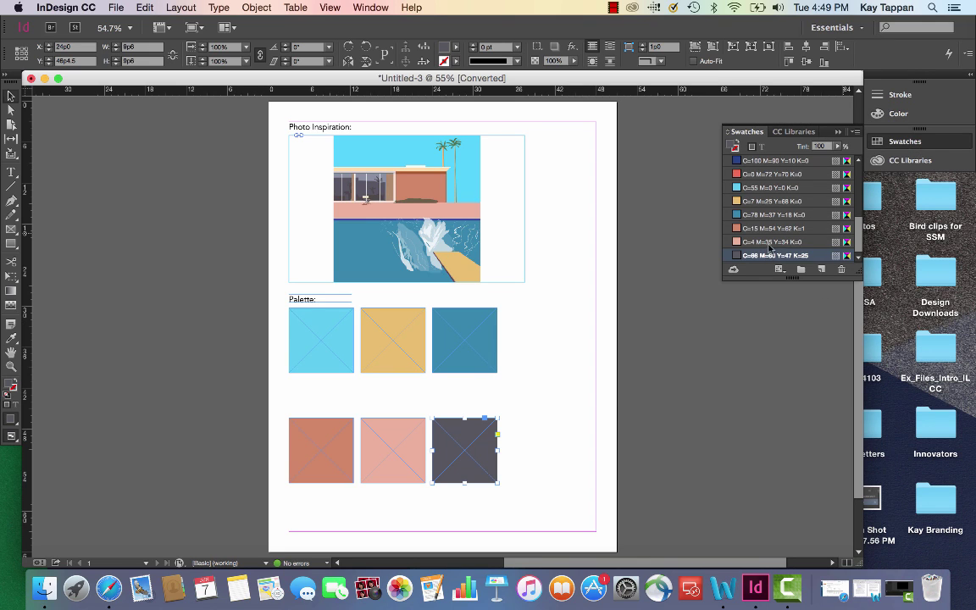
pyautogui.click(773, 229)
pyautogui.click(771, 215)
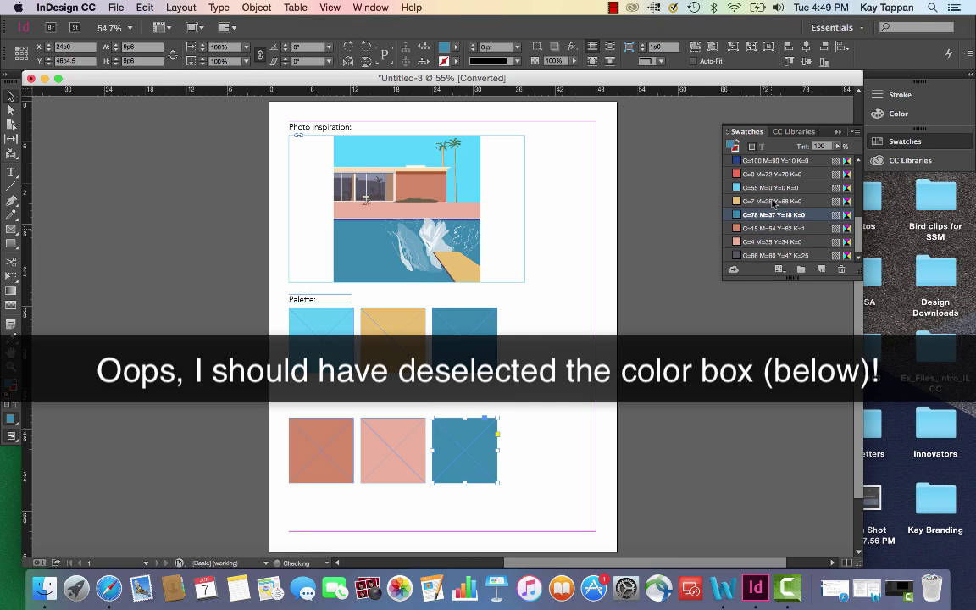
pyautogui.click(761, 188)
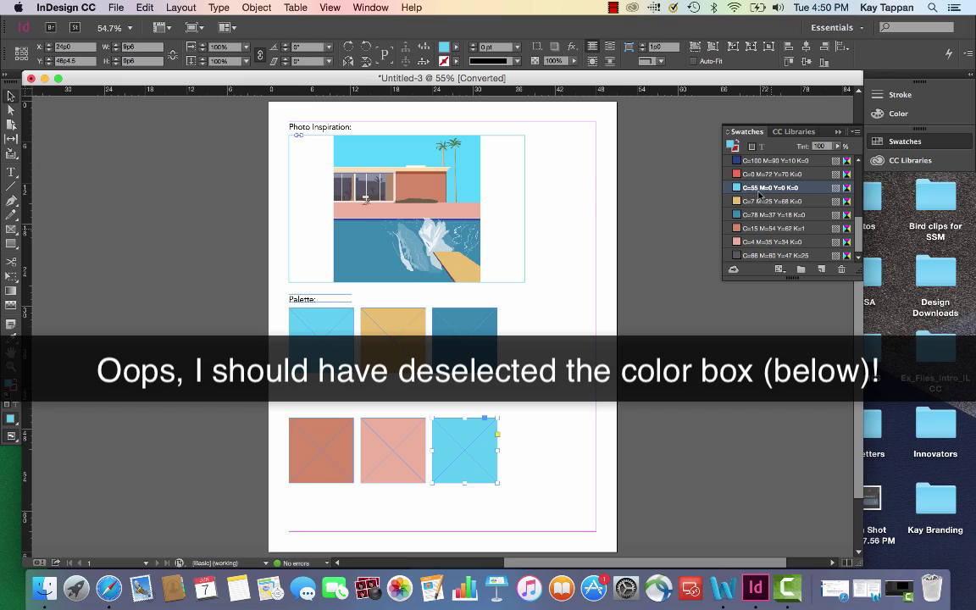
pyautogui.keyDown('shift'); pyautogui.click(766, 255); pyautogui.keyUp('shift')
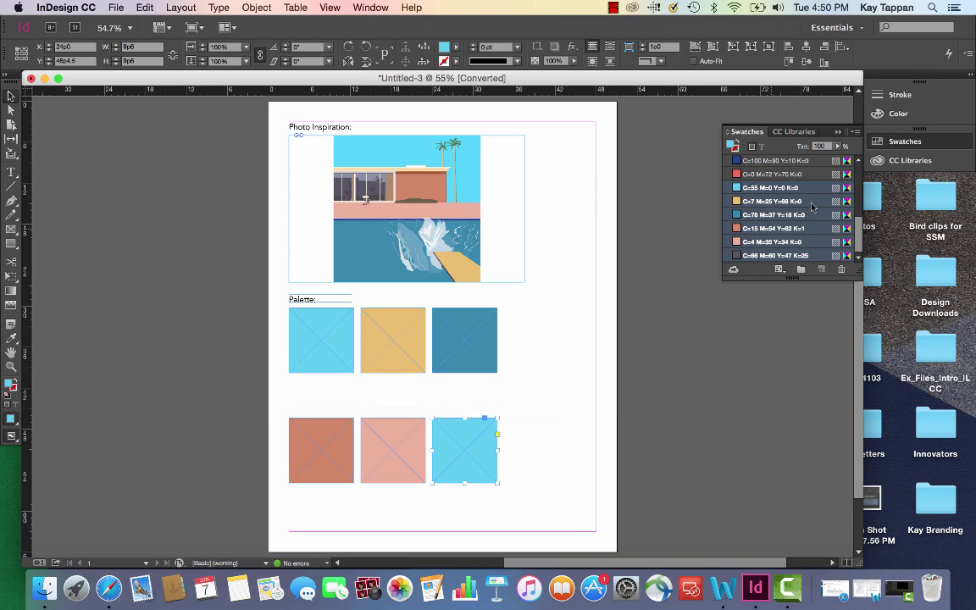
# Save the selected swatches to the Desktop as abiggersplash.ase
pyautogui.click(853, 133)
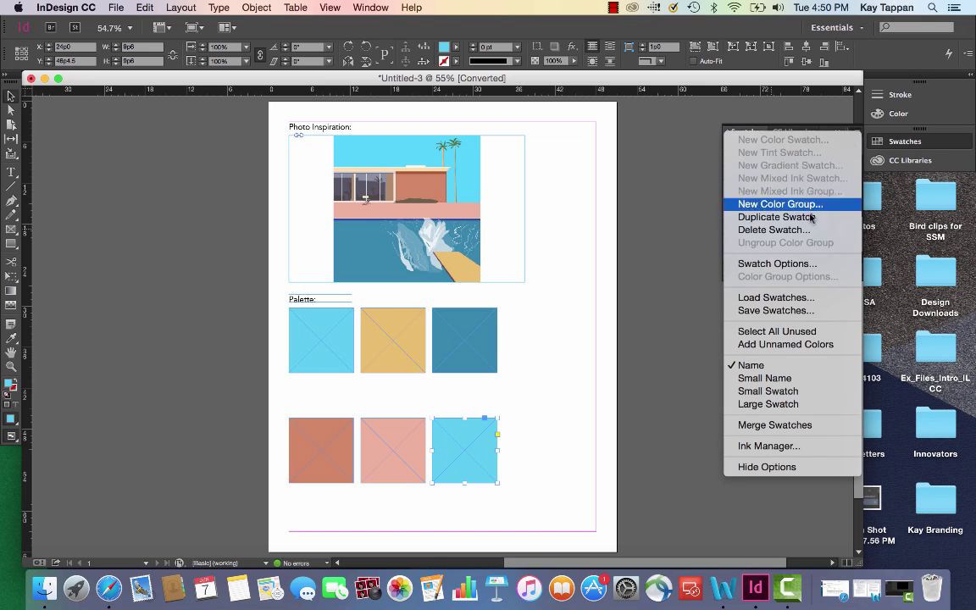
pyautogui.click(768, 311)
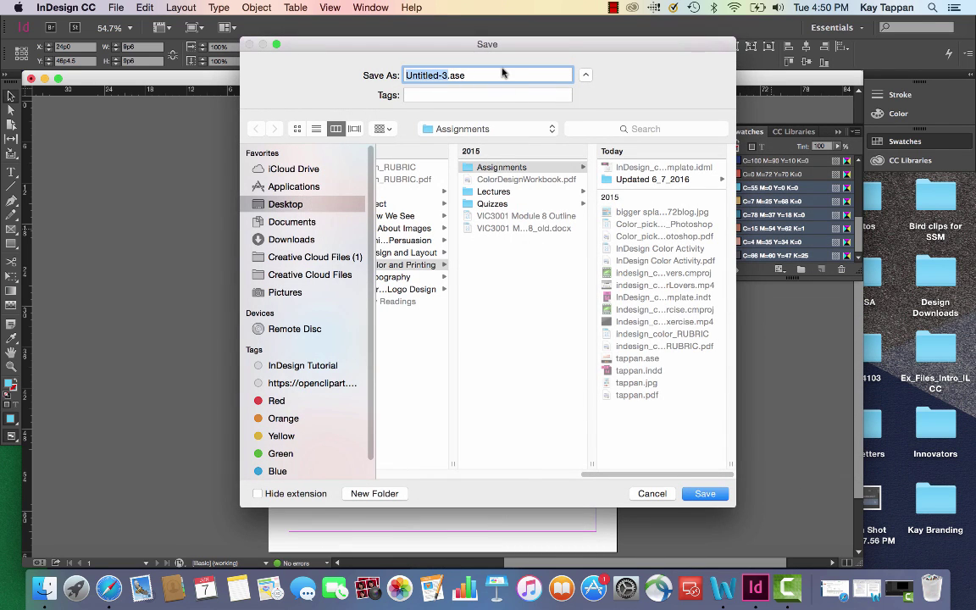
pyautogui.write('abiggersp')
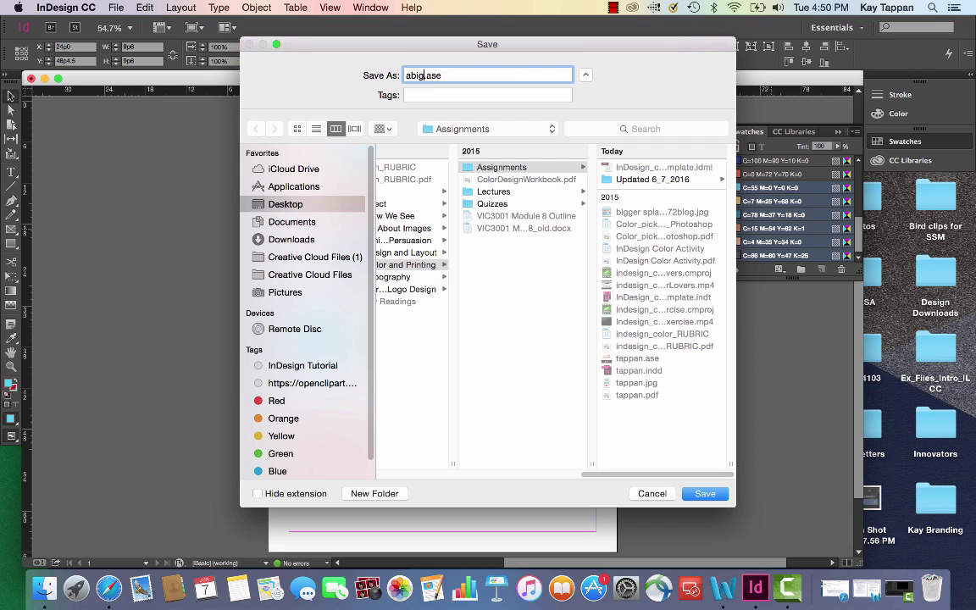
pyautogui.write('lash')
pyautogui.click(295, 209)
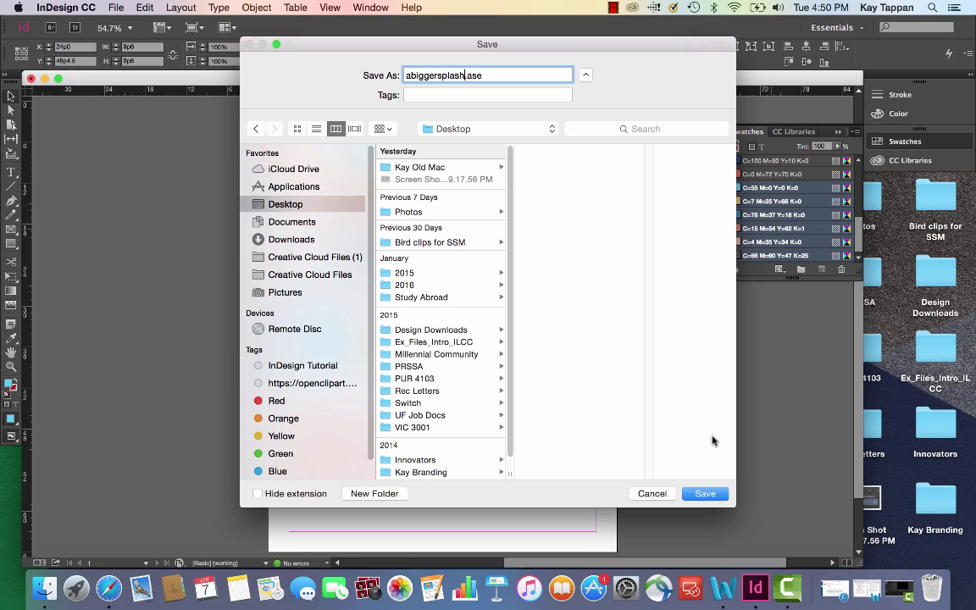
pyautogui.click(709, 500)
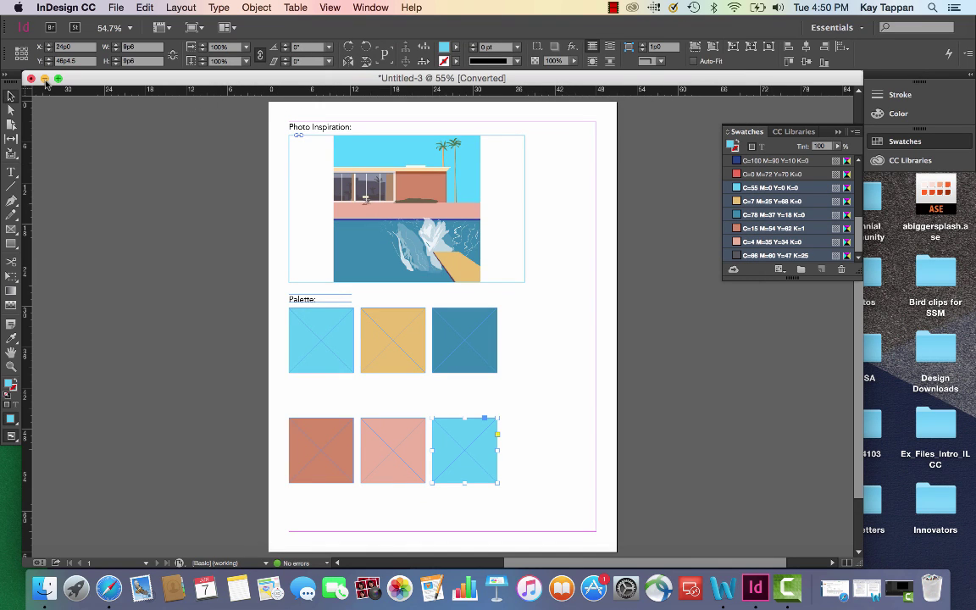
# Save the document to the Desktop as example.indd
pyautogui.click(115, 8)
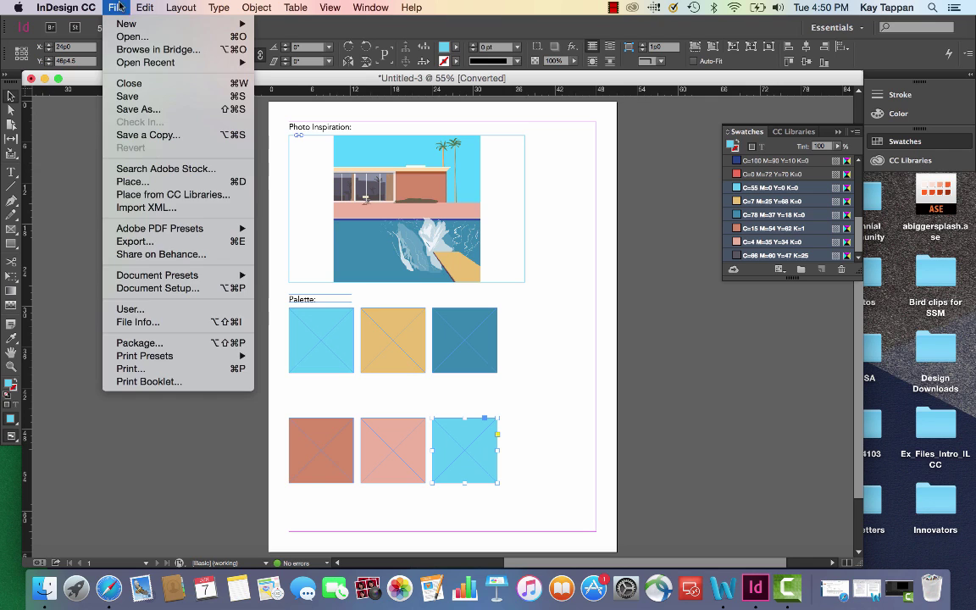
pyautogui.click(134, 95)
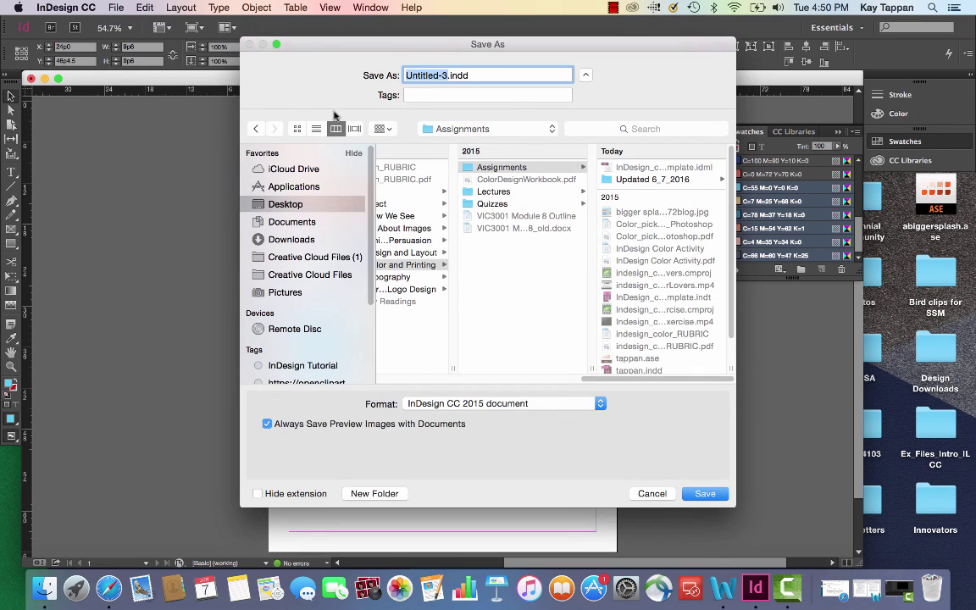
pyautogui.write('example')
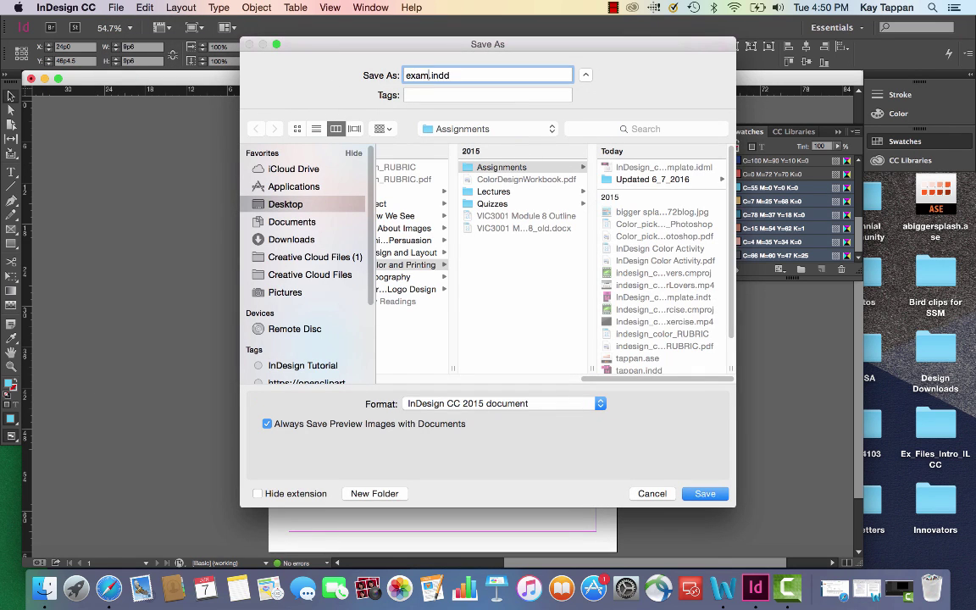
pyautogui.click(288, 205)
pyautogui.click(704, 494)
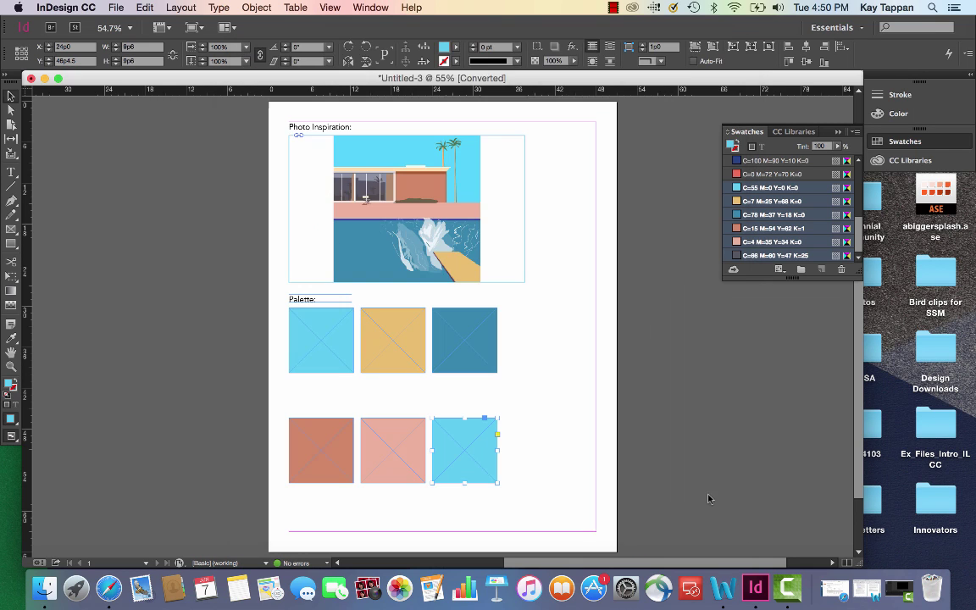
# Close example.indd, hide InDesign and the Applications window, then open abiggersplash.ase in Illustrator CC
pyautogui.click(32, 78)
pyautogui.press('super+q')
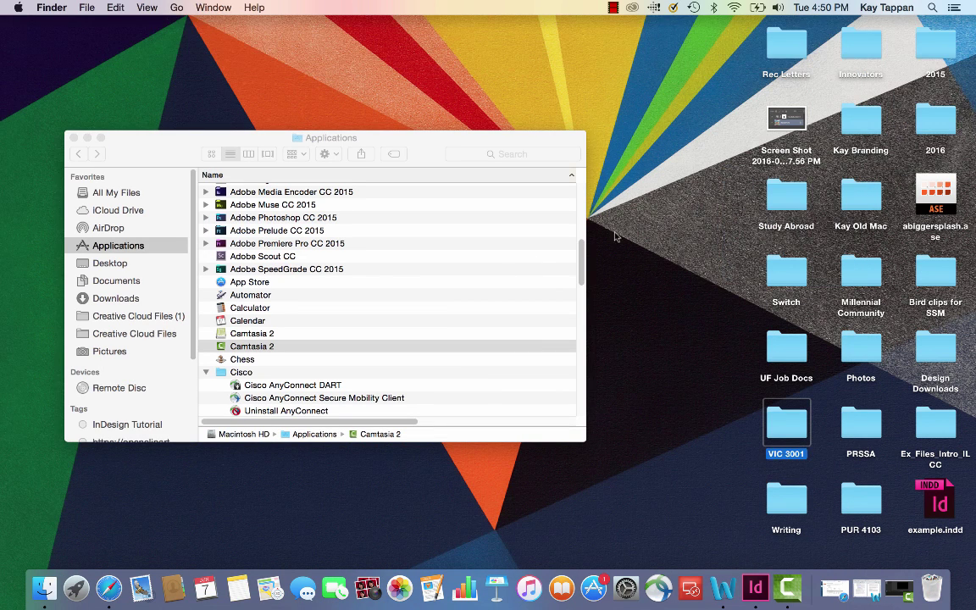
pyautogui.click(74, 137)
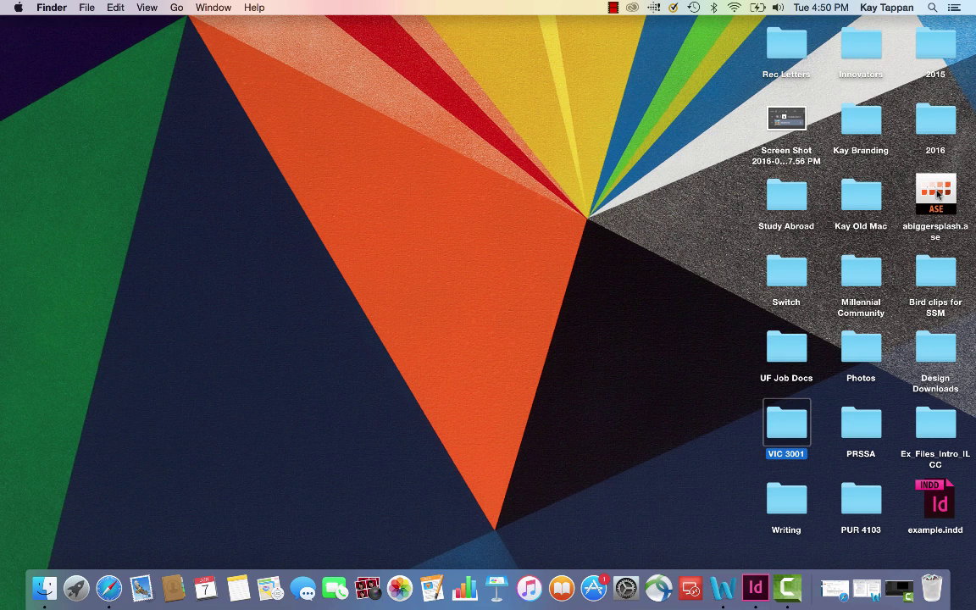
pyautogui.doubleClick(937, 192)
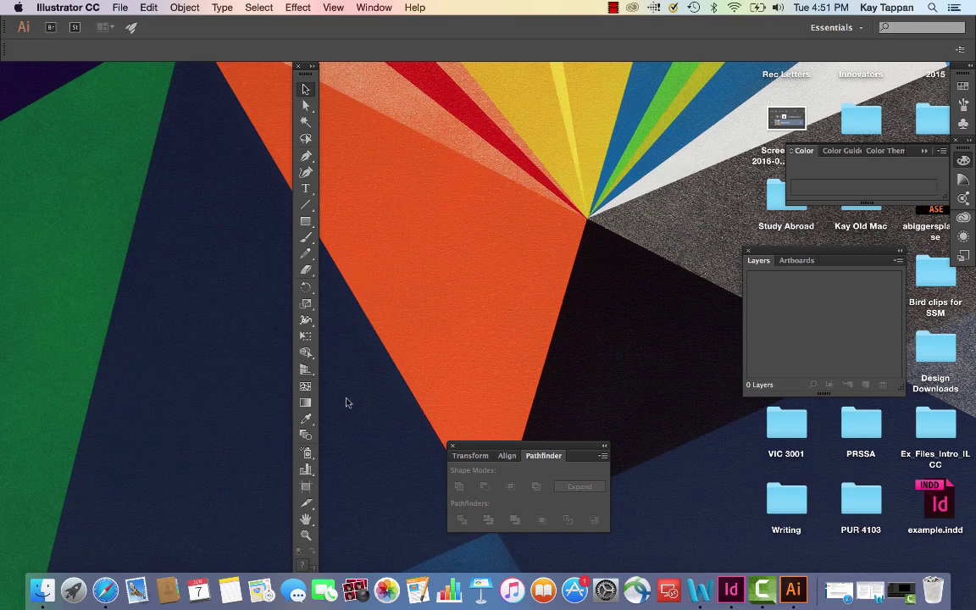
# Return to InDesign and create a new blank Letter-size document, Untitled-4, with default settings
pyautogui.click(730, 590)
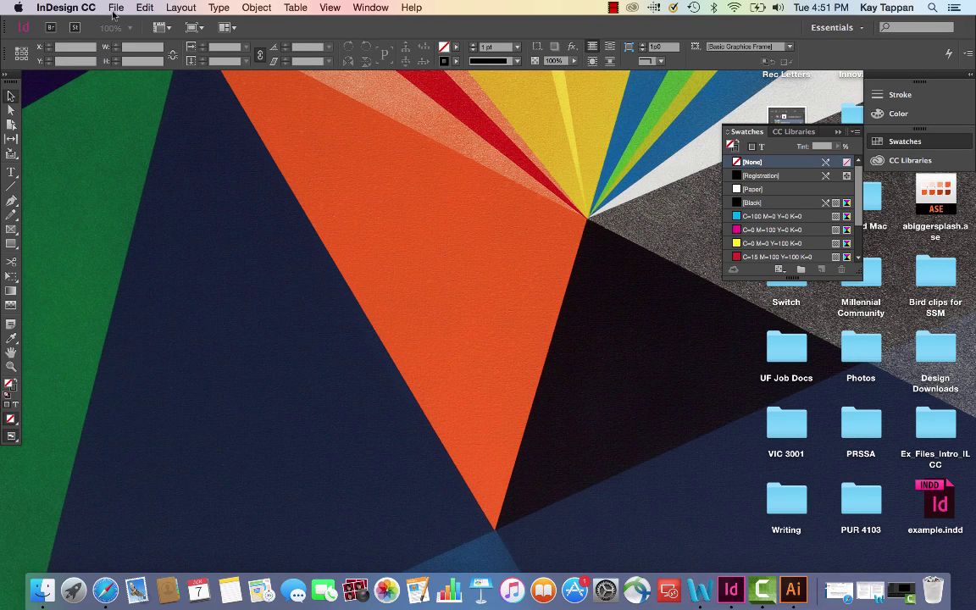
pyautogui.click(114, 8)
pyautogui.moveTo(119, 23)
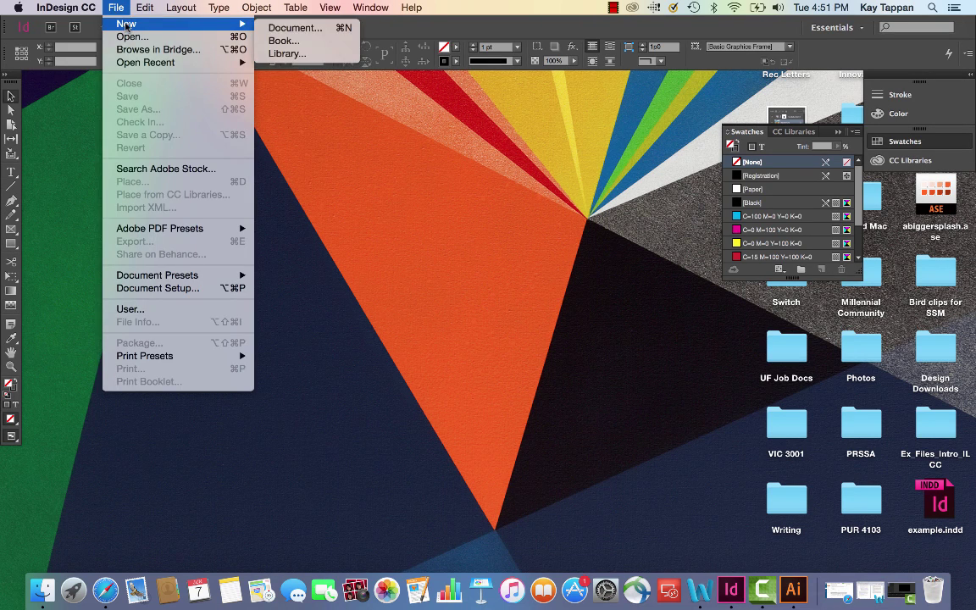
pyautogui.click(262, 30)
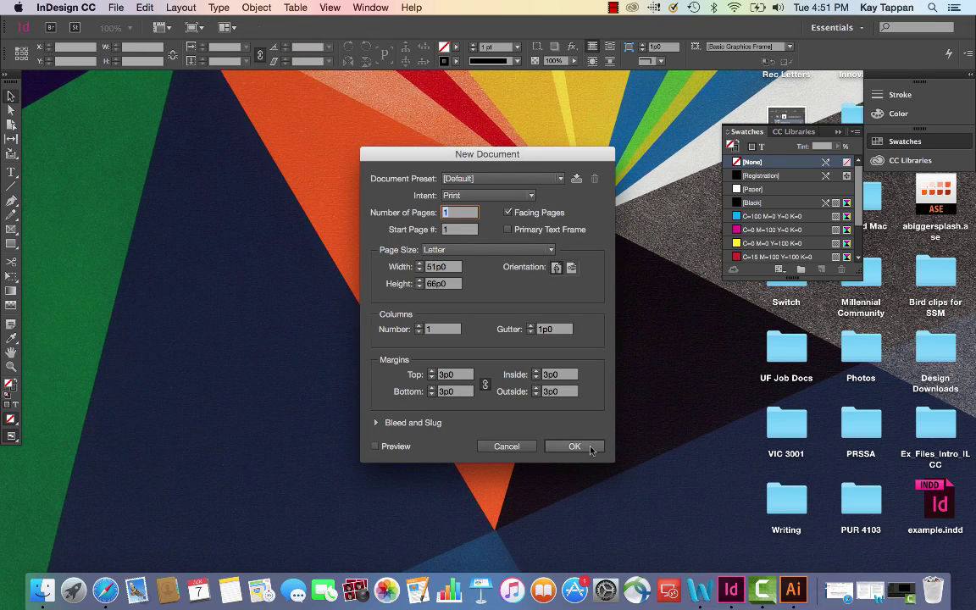
pyautogui.click(572, 446)
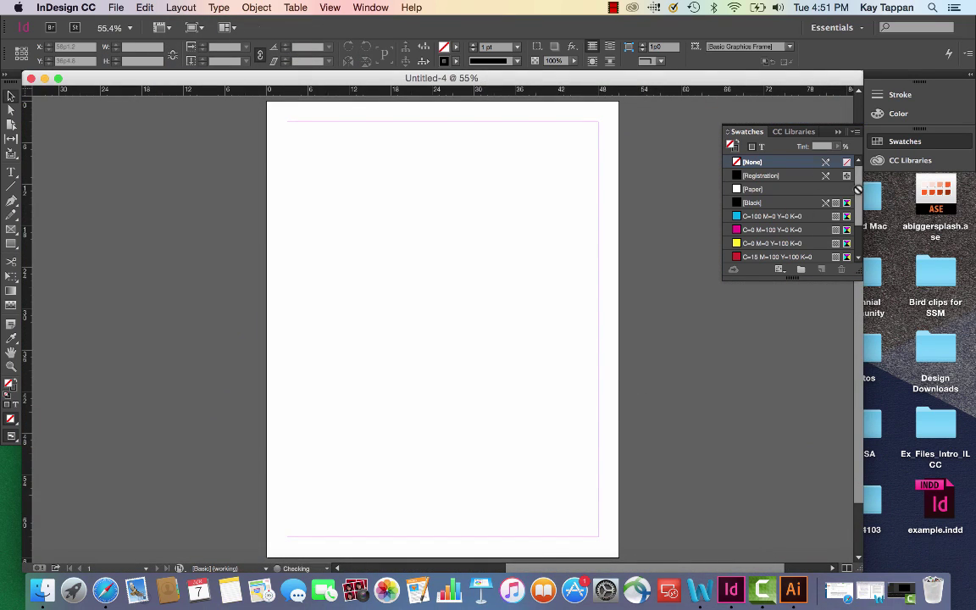
pyautogui.scroll(-2, 854, 195)
pyautogui.scroll(2, 862, 241)
pyautogui.scroll(-2, 866, 229)
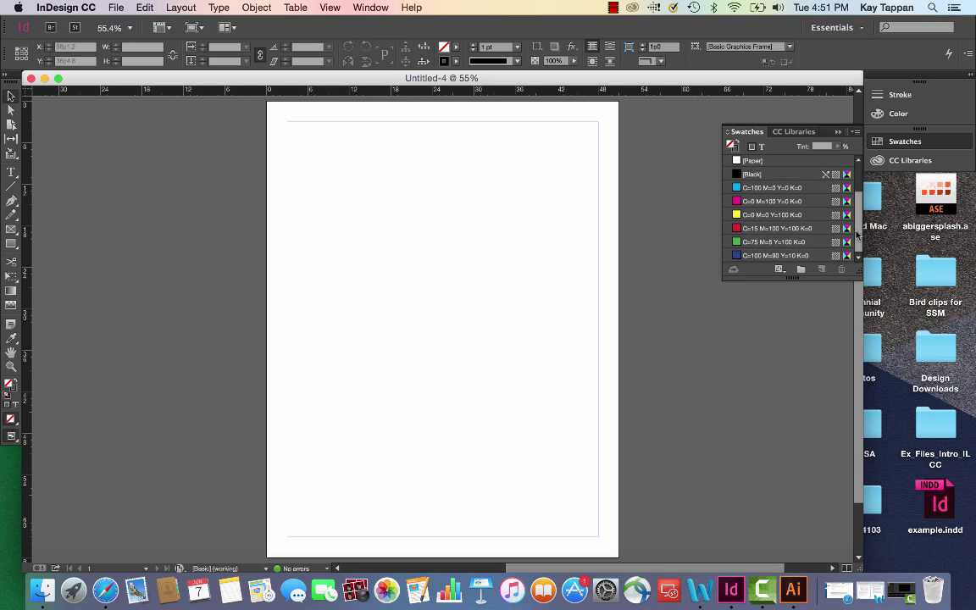
# Load abiggersplash.ase's six colours, C=55 M=0 Y=0 K=0 through C=66 M=60 Y=47 K=25, into Swatches
pyautogui.click(855, 134)
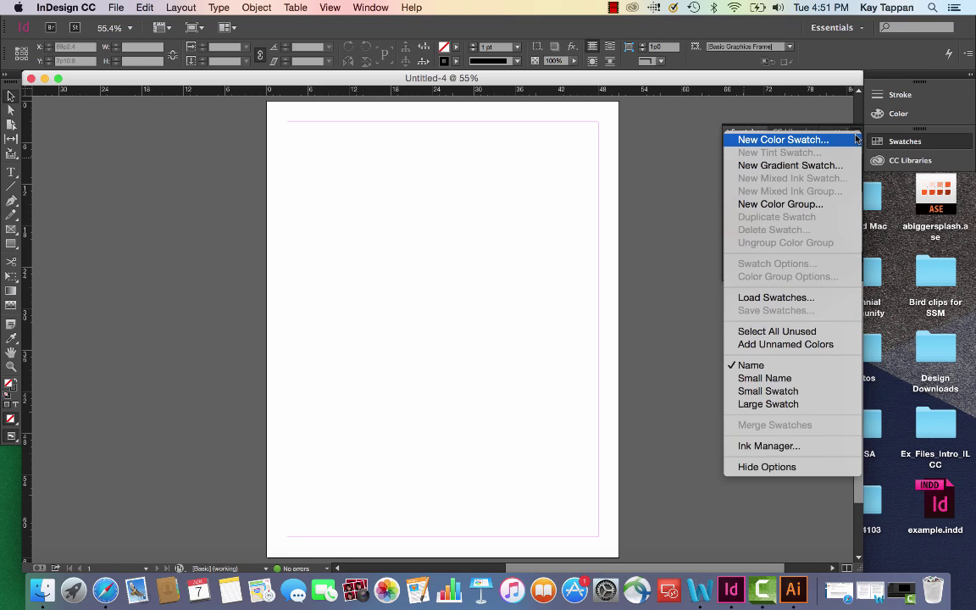
pyautogui.click(813, 298)
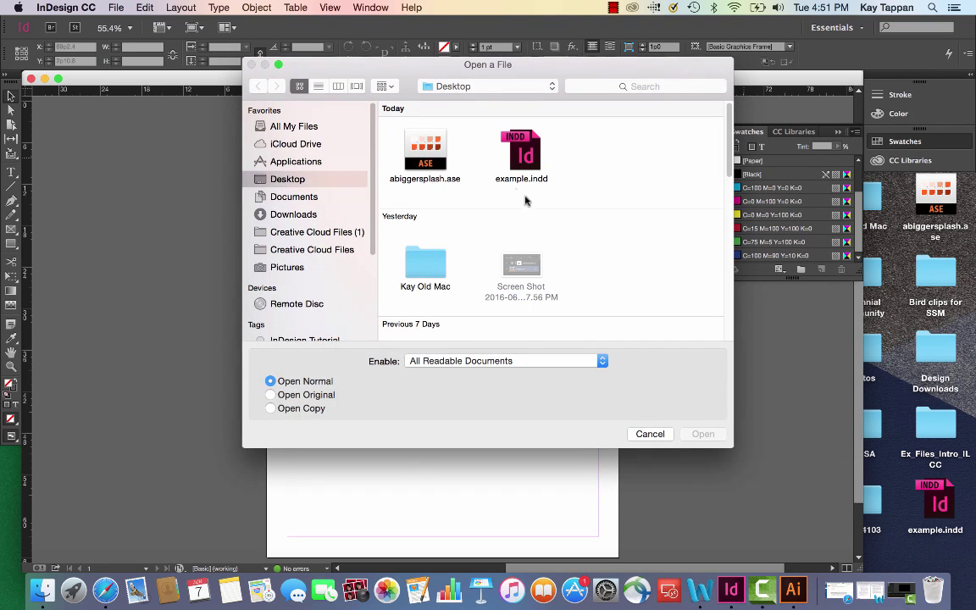
pyautogui.doubleClick(424, 152)
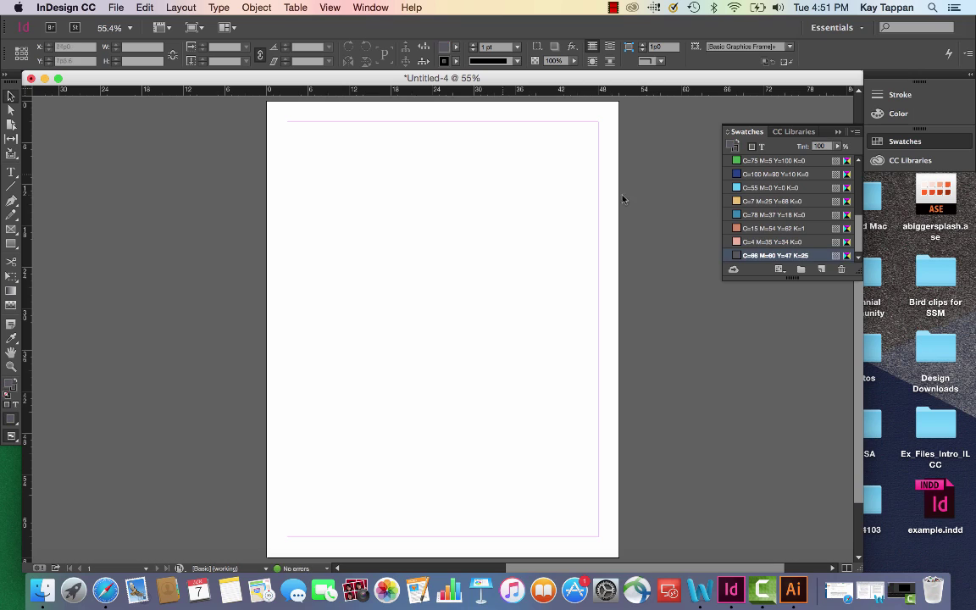